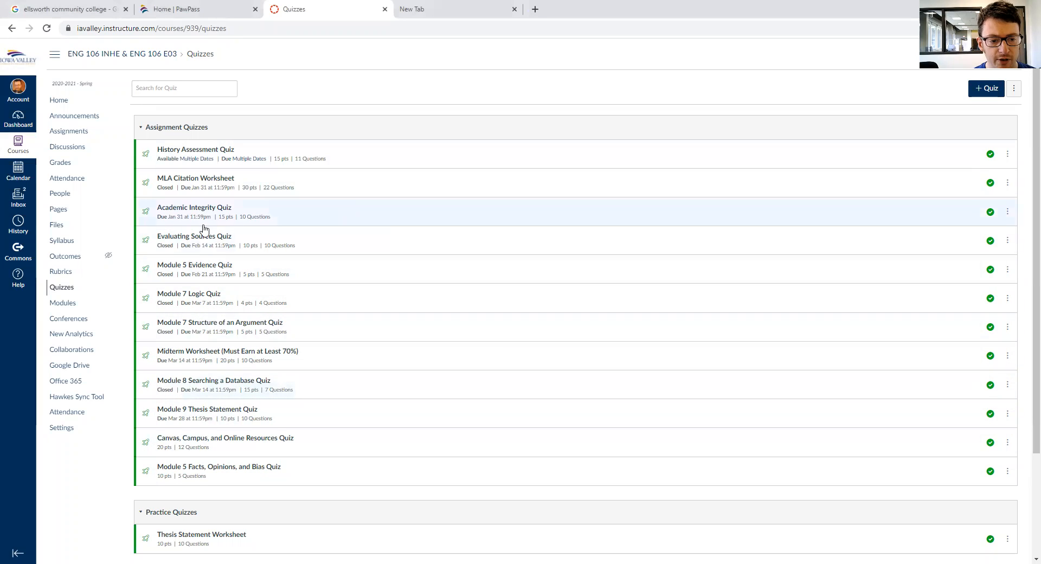
# Open the Midterm Worksheet (Must Earn at Least 70%) quiz and review its shuffle, multiple-attempt and score-to-keep settings.
pyautogui.moveTo(227, 449); pyautogui.dragTo(179, 140)
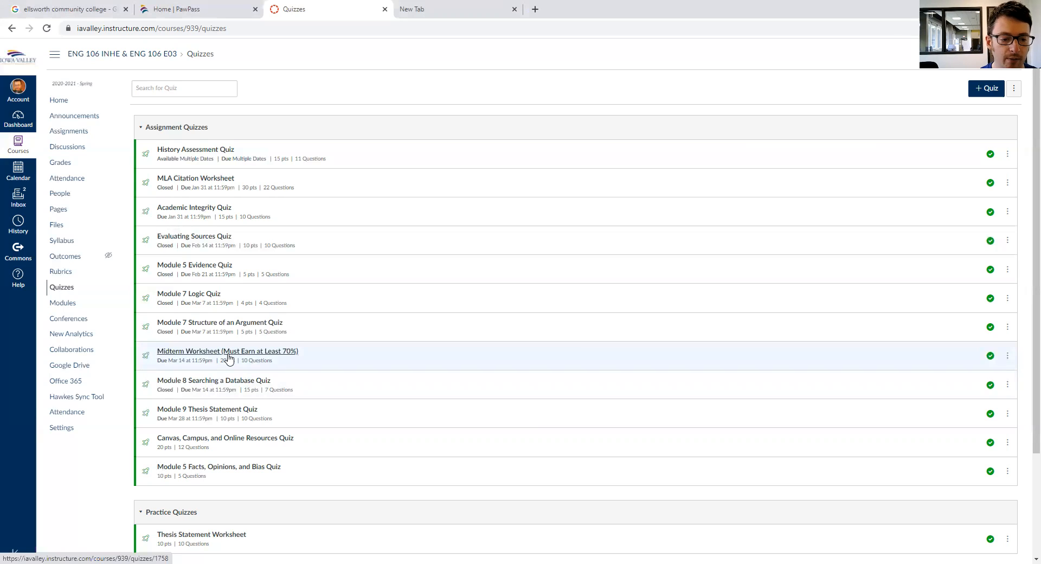
pyautogui.click(215, 357)
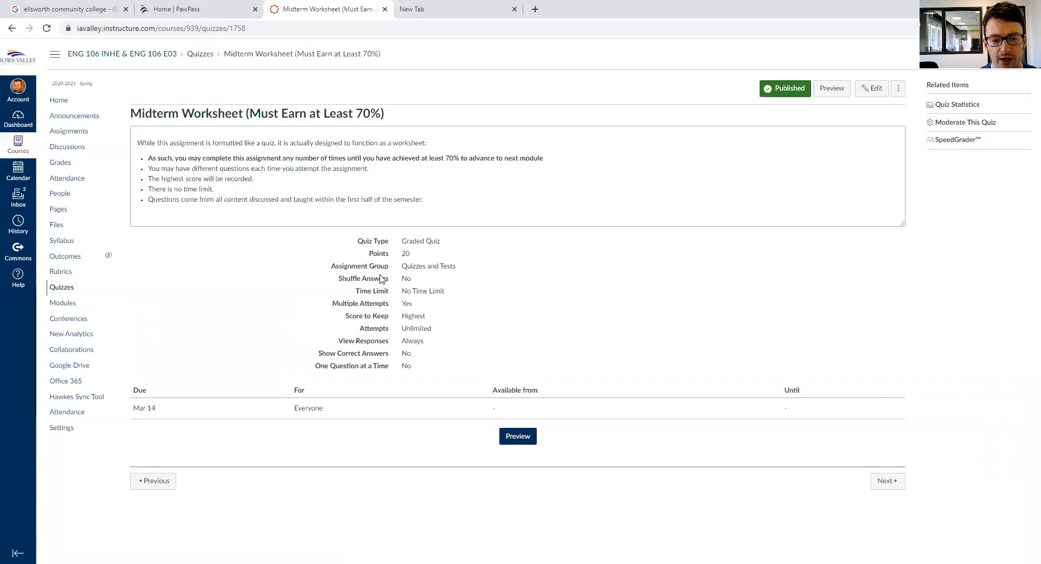
pyautogui.moveTo(407, 279); pyautogui.dragTo(401, 278)
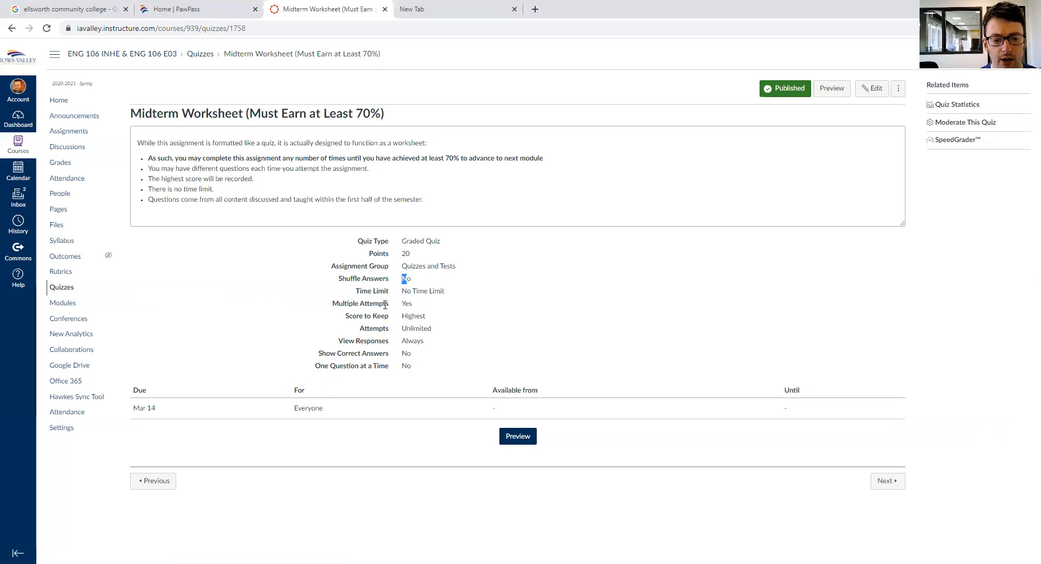
pyautogui.moveTo(401, 303); pyautogui.dragTo(424, 316)
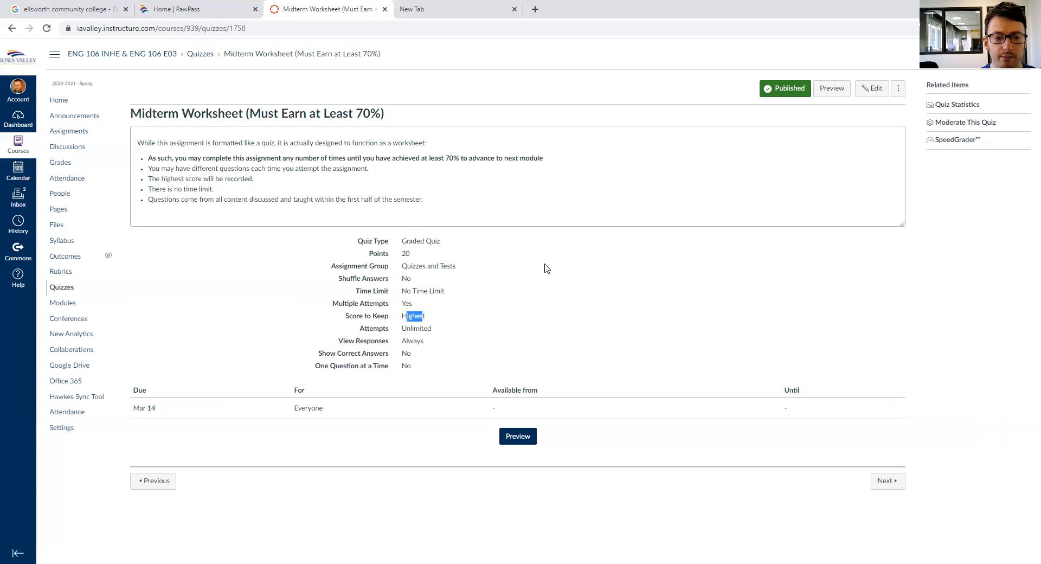
pyautogui.moveTo(377, 108); pyautogui.dragTo(253, 116)
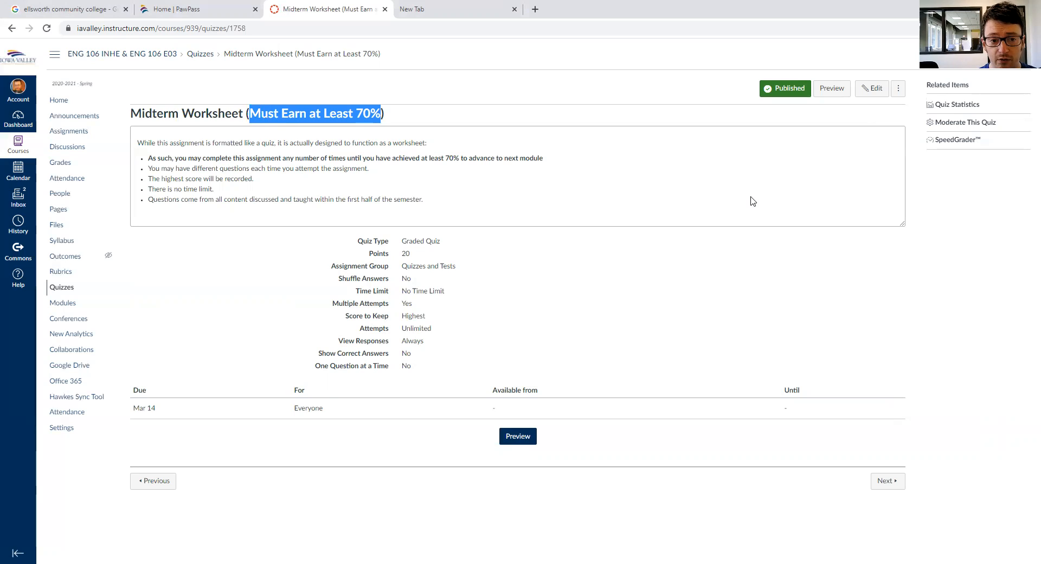
# Open the quiz for editing, check the available quiz types and enable Shuffle Answers.
pyautogui.click(898, 88)
pyautogui.click(877, 88)
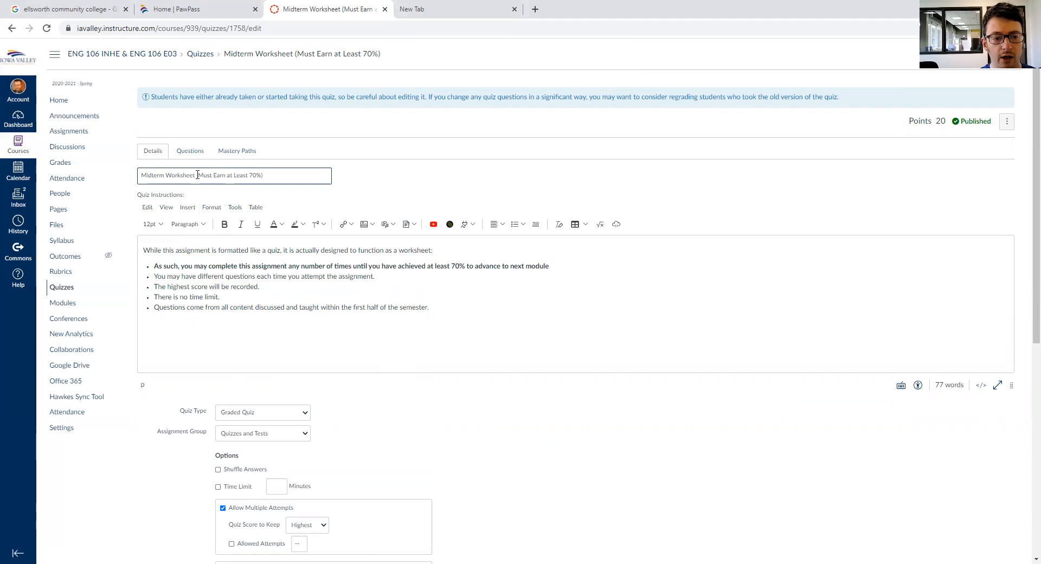
pyautogui.scroll(-5, 323, 278)
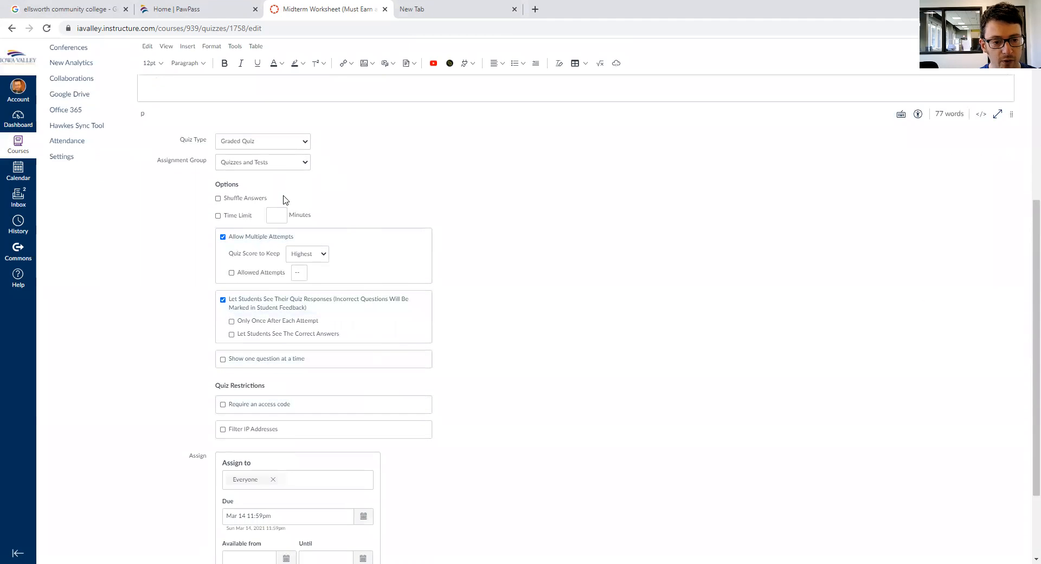
pyautogui.click(260, 143)
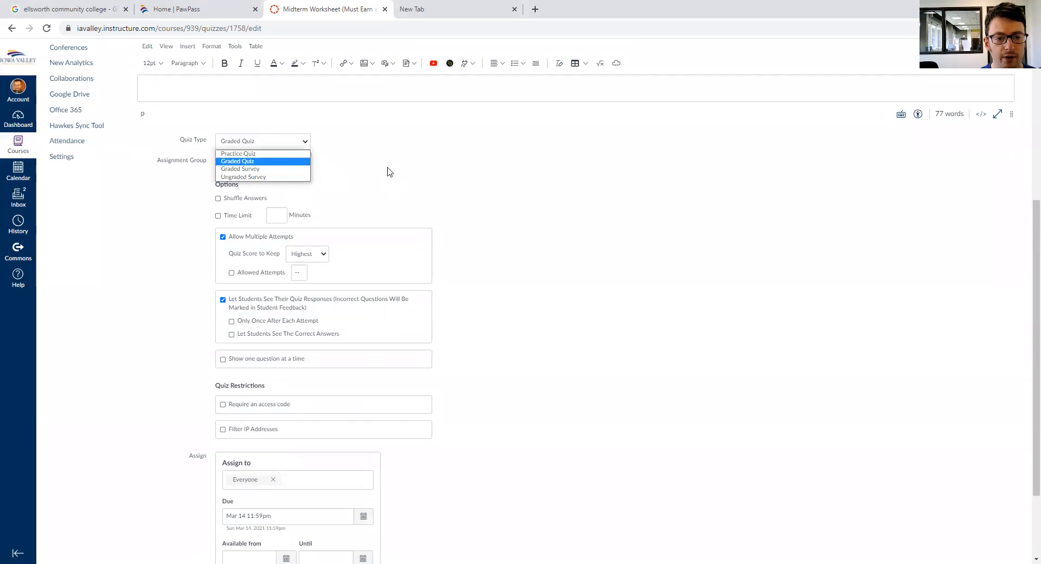
pyautogui.click(450, 199)
pyautogui.click(217, 198)
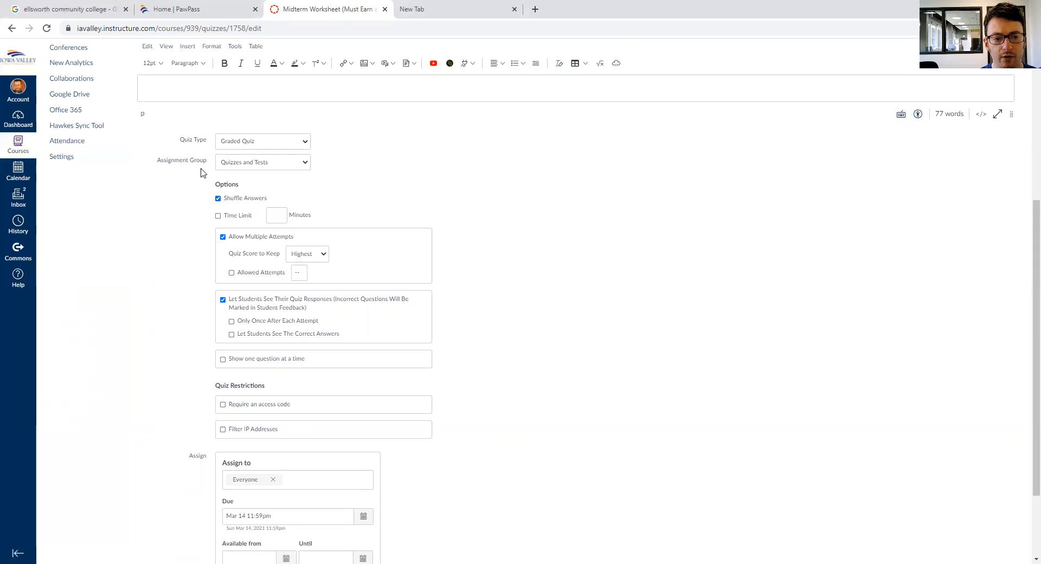
# Choose Quizzes and Tests as the quiz's assignment group and review the remaining detail options.
pyautogui.click(244, 167)
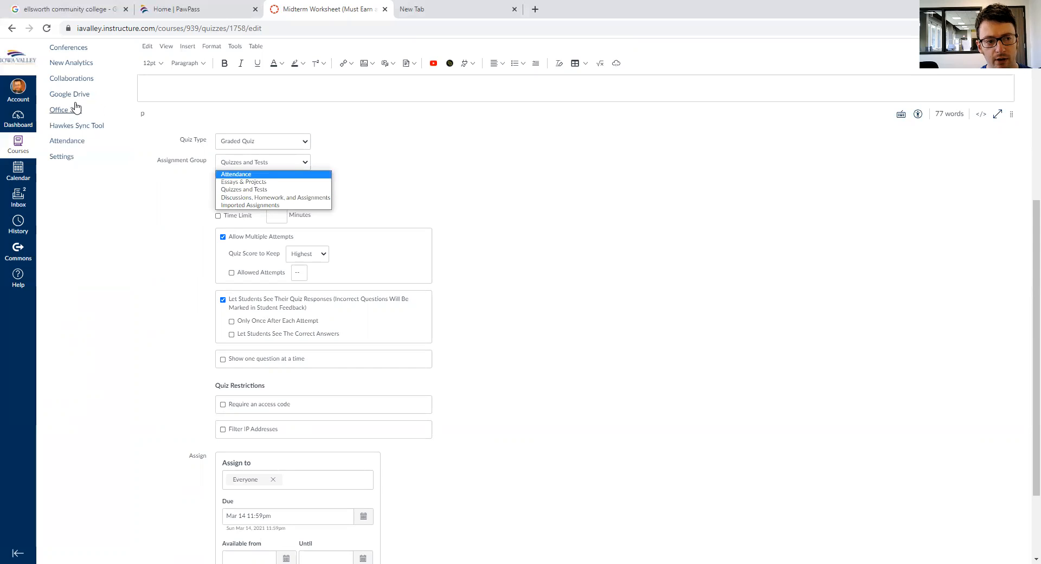
pyautogui.click(240, 190)
pyautogui.scroll(4, 601, 290)
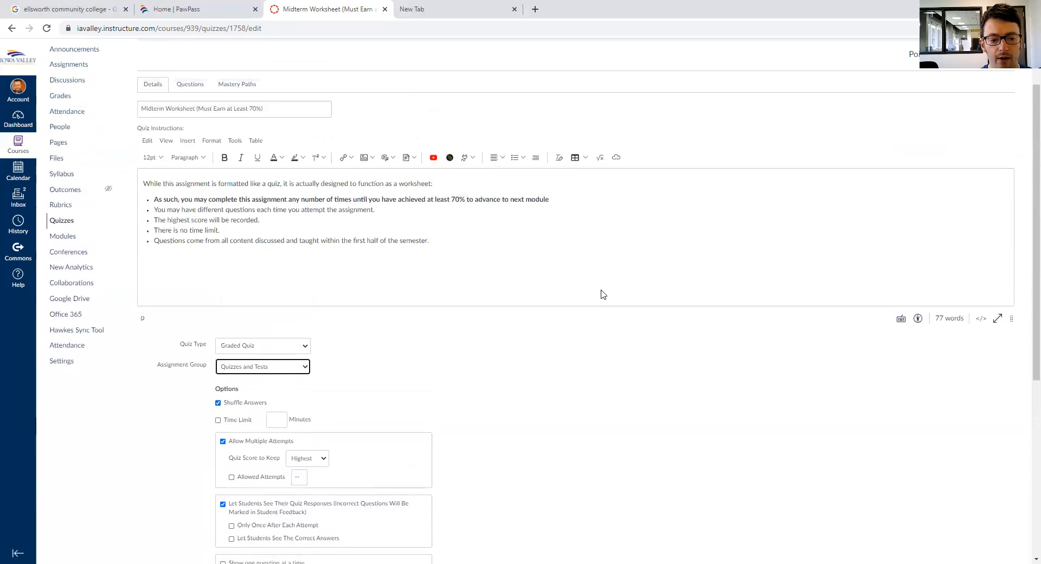
pyautogui.scroll(-6, 600, 294)
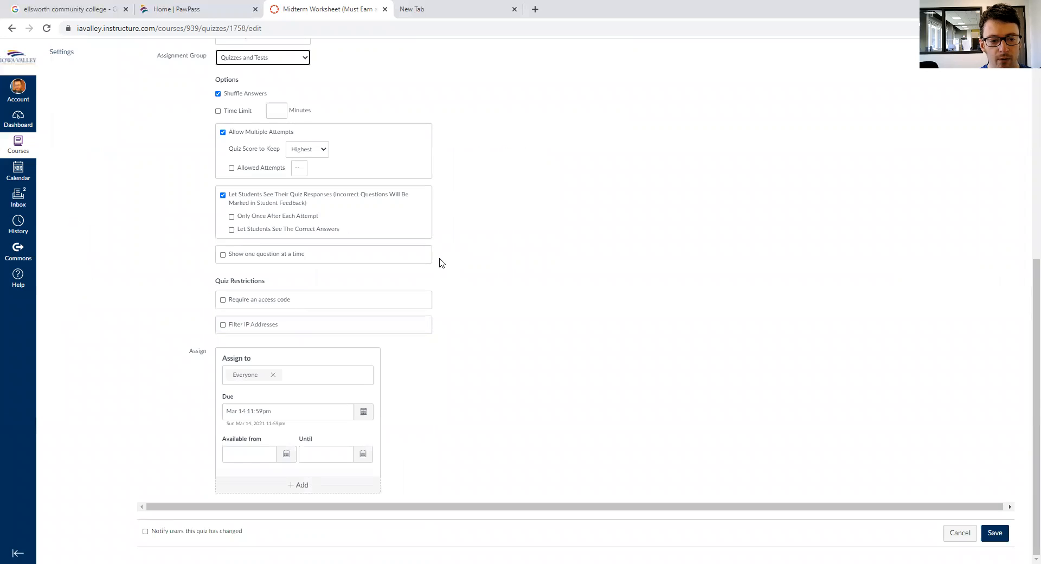
pyautogui.scroll(7, 439, 348)
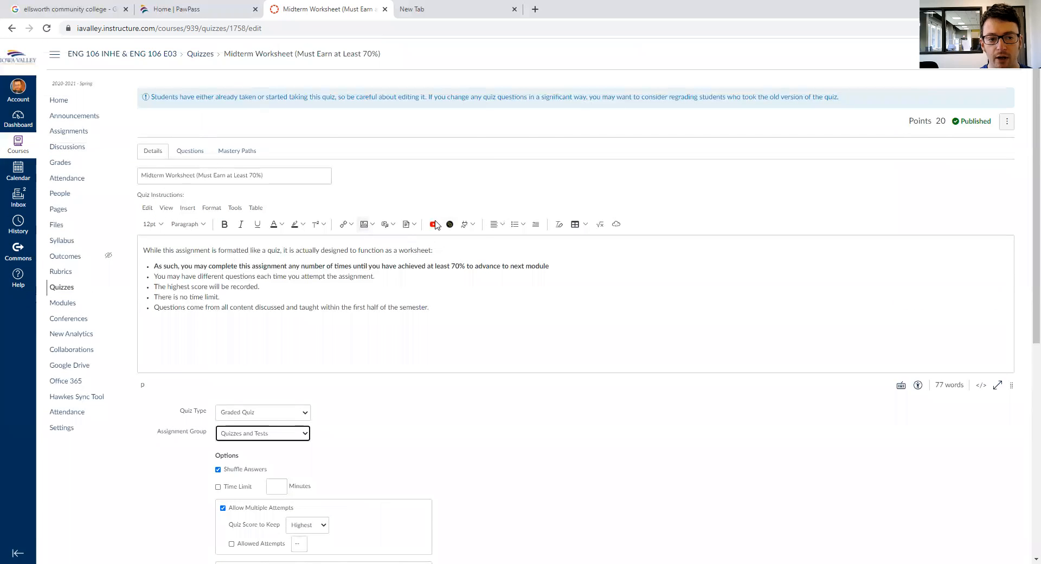
# Open the quiz's questions and examine the existing question group, including its pick settings and the questions it contains.
pyautogui.click(199, 151)
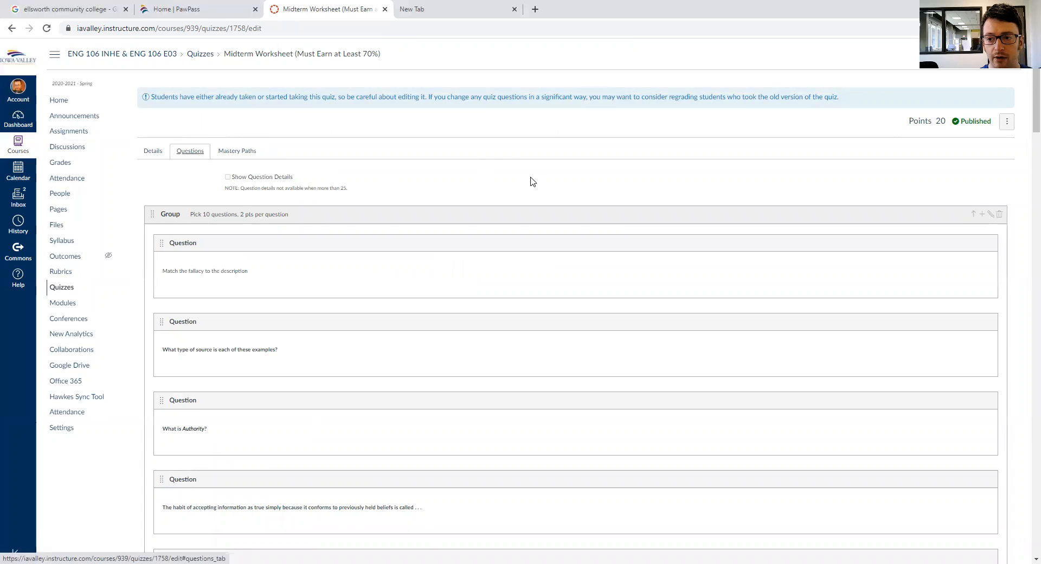
pyautogui.scroll(-2, 530, 178)
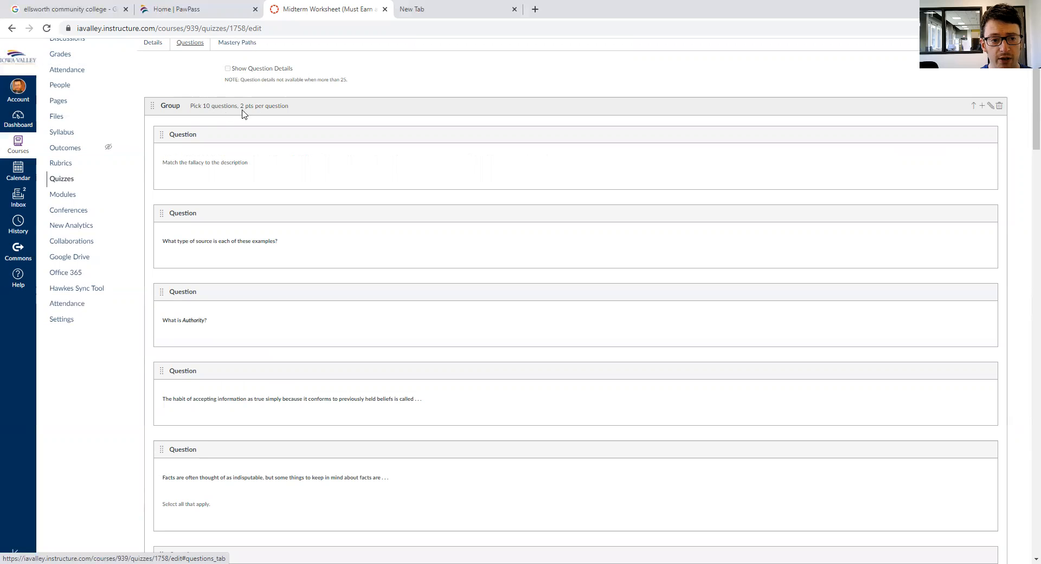
pyautogui.scroll(-15, 279, 157)
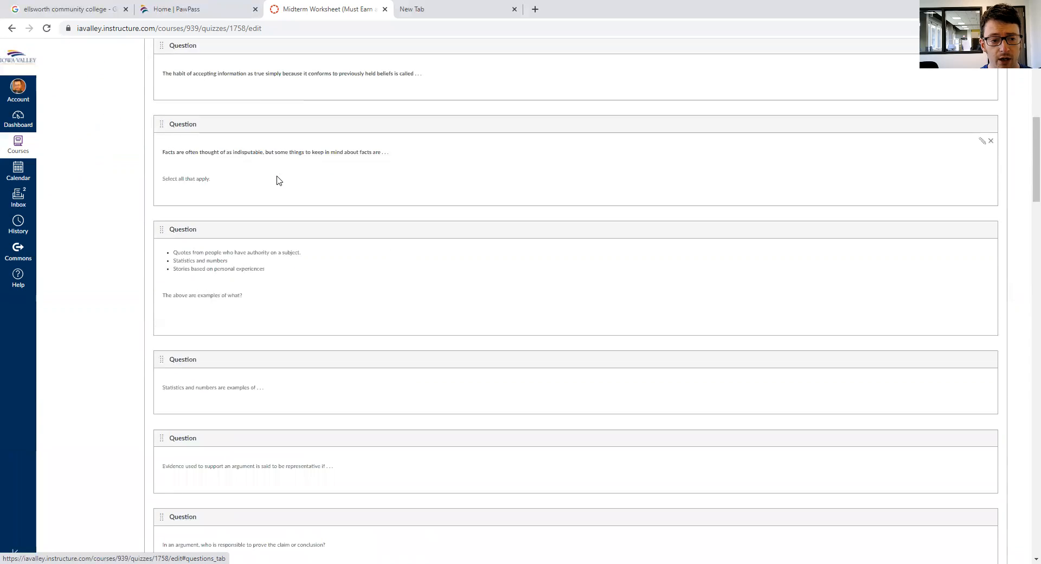
pyautogui.scroll(-15, 279, 183)
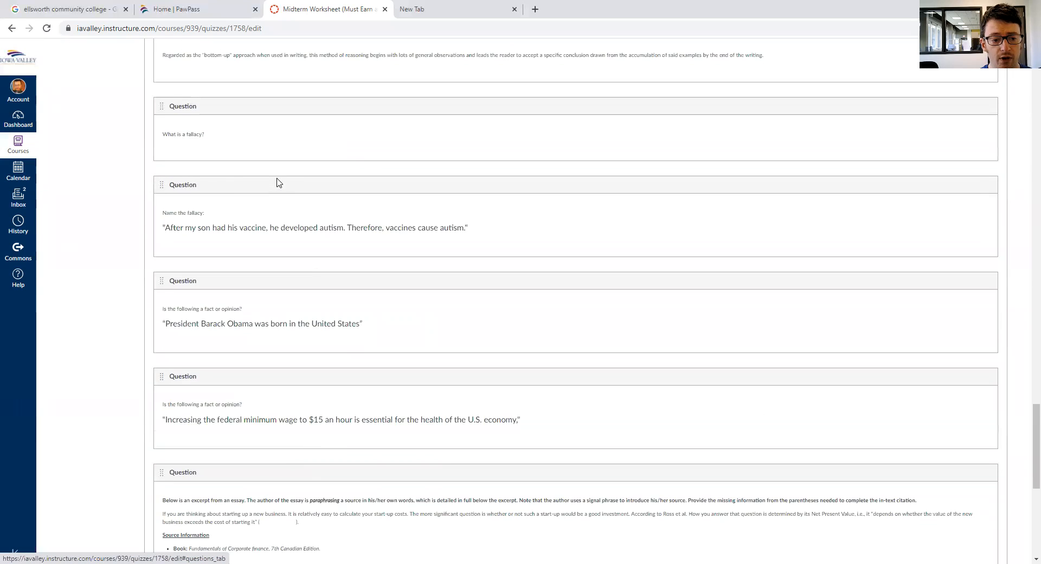
pyautogui.scroll(15, 287, 212)
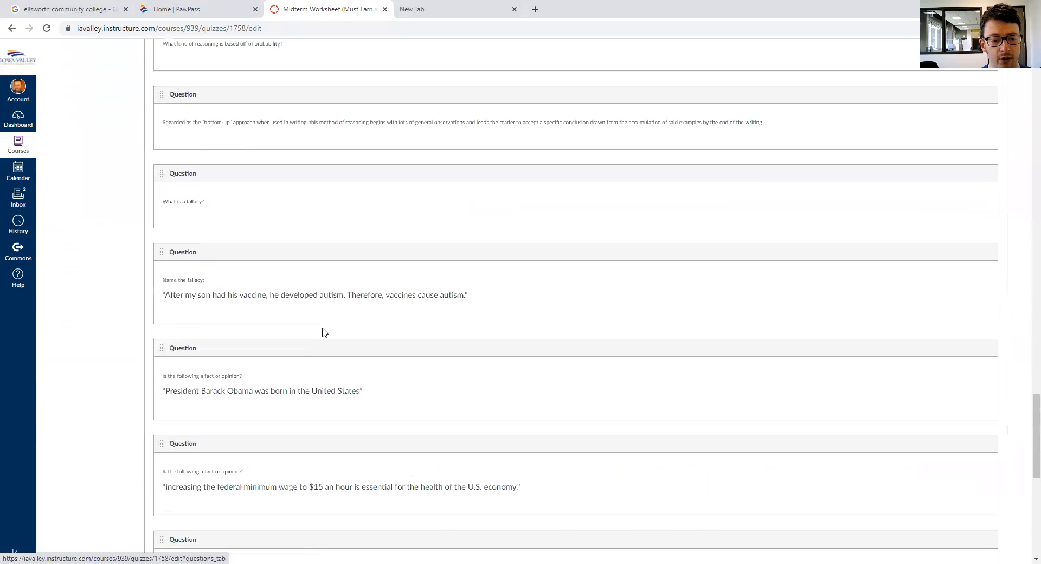
pyautogui.scroll(15, 362, 280)
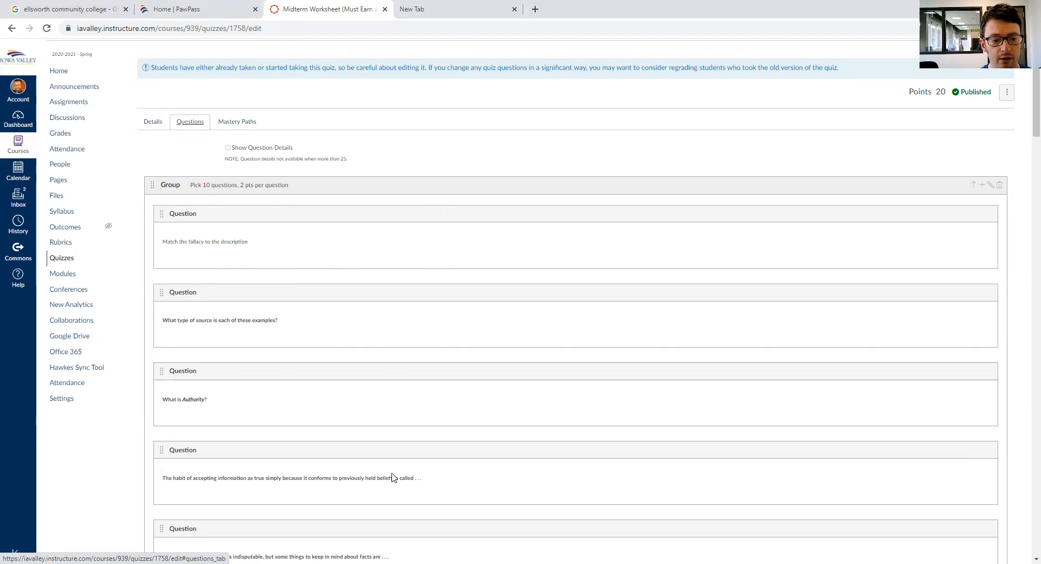
pyautogui.scroll(-5, 261, 137)
pyautogui.scroll(5, 239, 336)
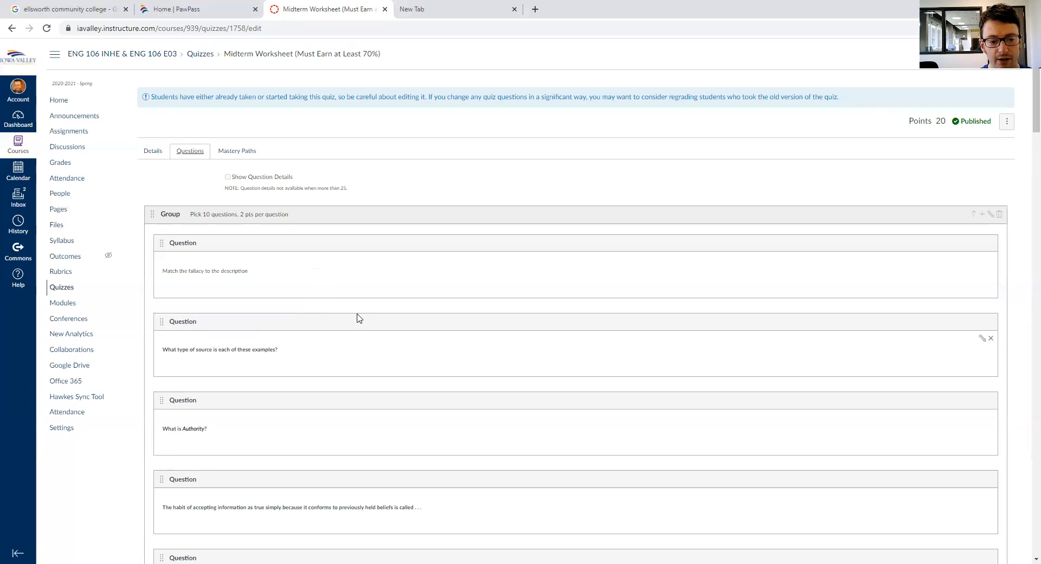
pyautogui.scroll(-1, 237, 424)
pyautogui.scroll(-5, 237, 424)
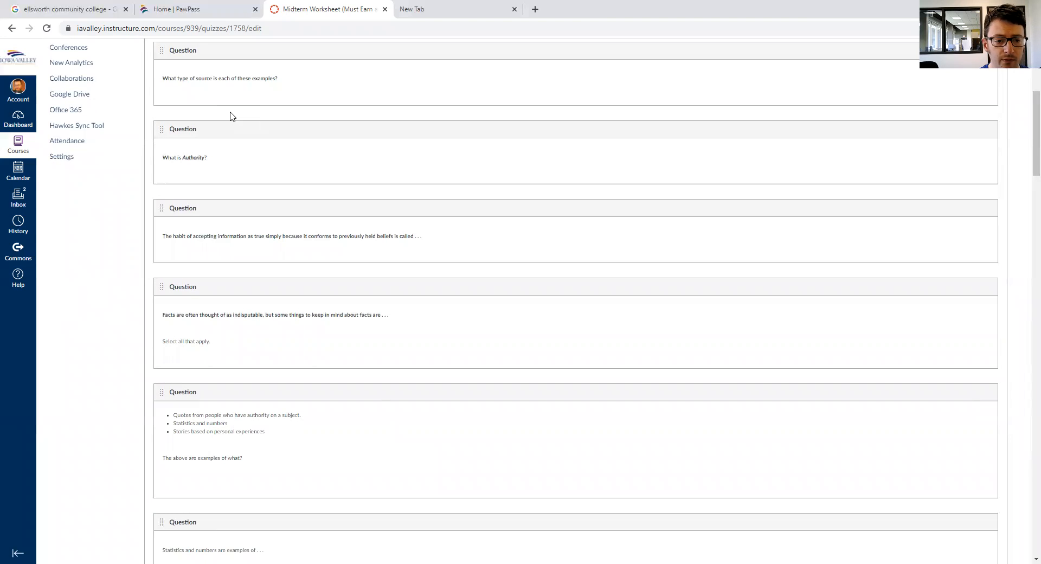
pyautogui.scroll(-4, 264, 191)
pyautogui.scroll(-1, 265, 191)
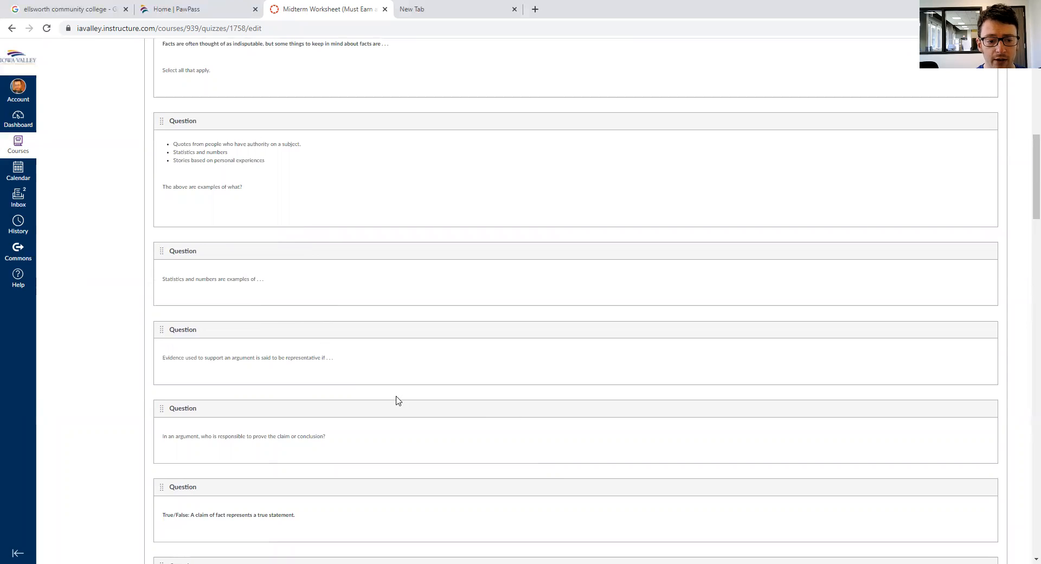
pyautogui.moveTo(388, 429)
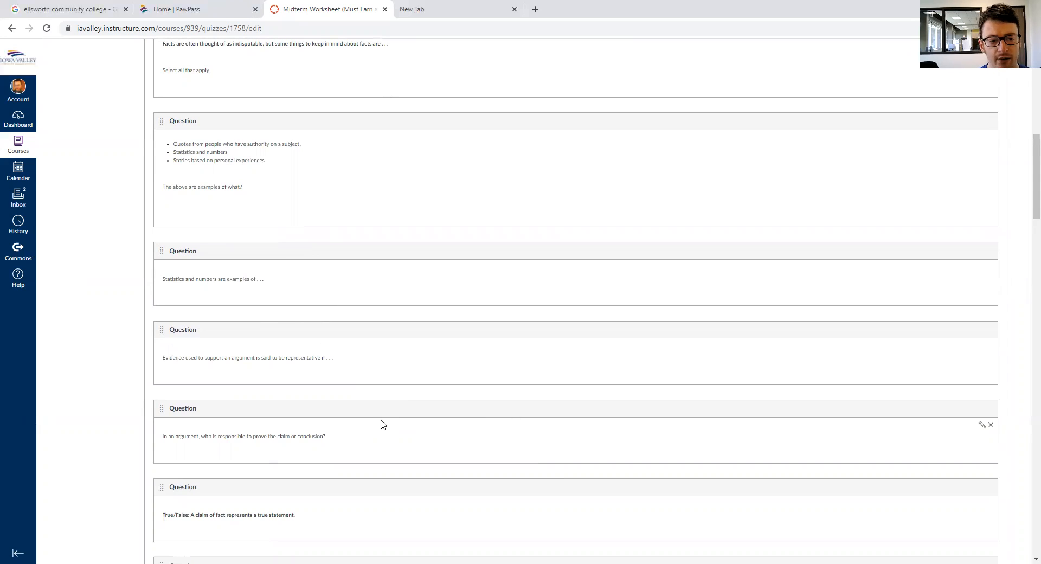
pyautogui.scroll(10, 381, 425)
pyautogui.moveTo(255, 331)
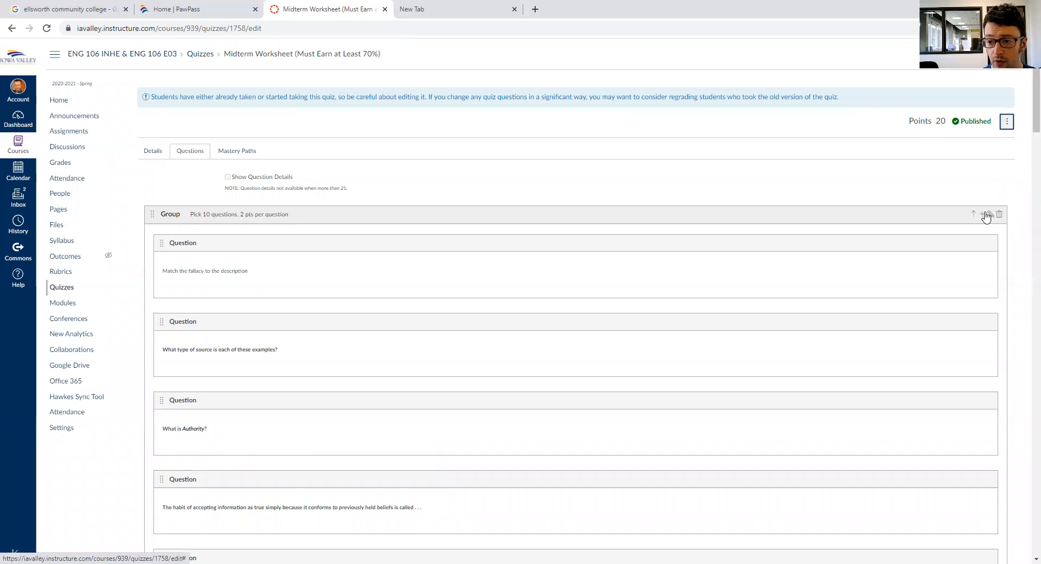
# Start a new question group below the quiz's existing questions and check its name and question-count fields.
pyautogui.scroll(-20, 504, 281)
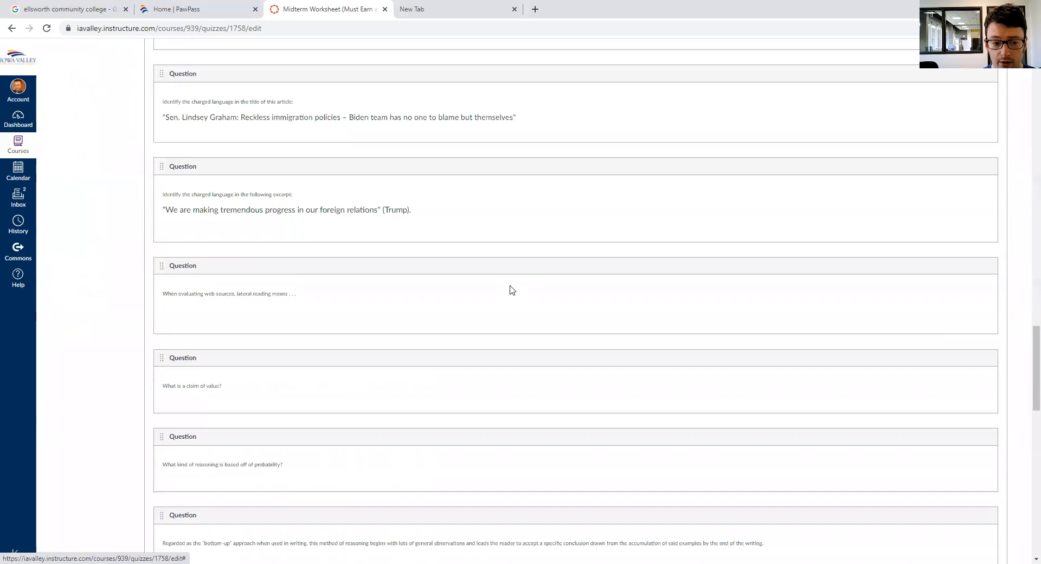
pyautogui.scroll(-10, 510, 290)
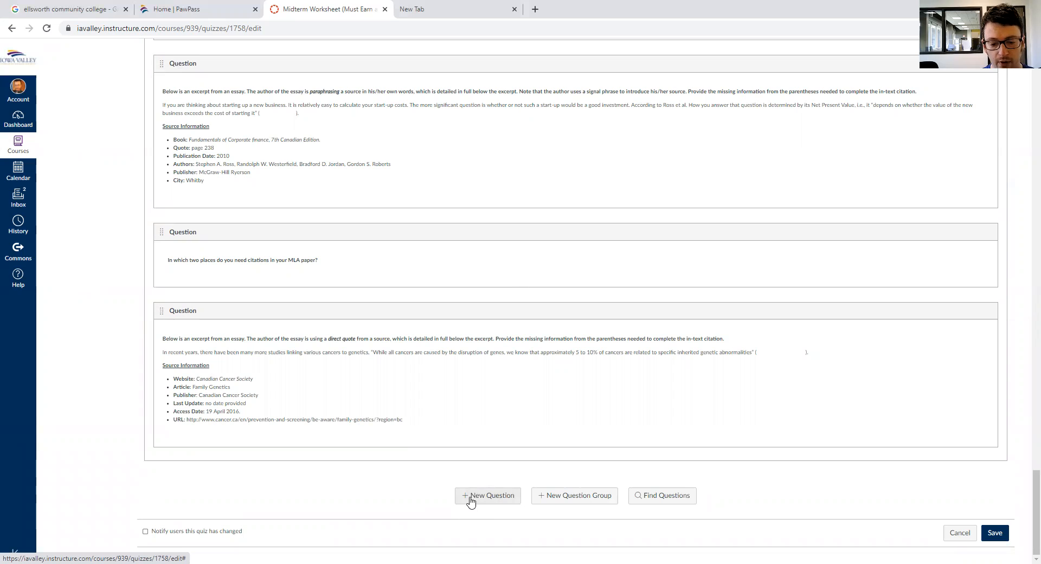
pyautogui.moveTo(418, 223)
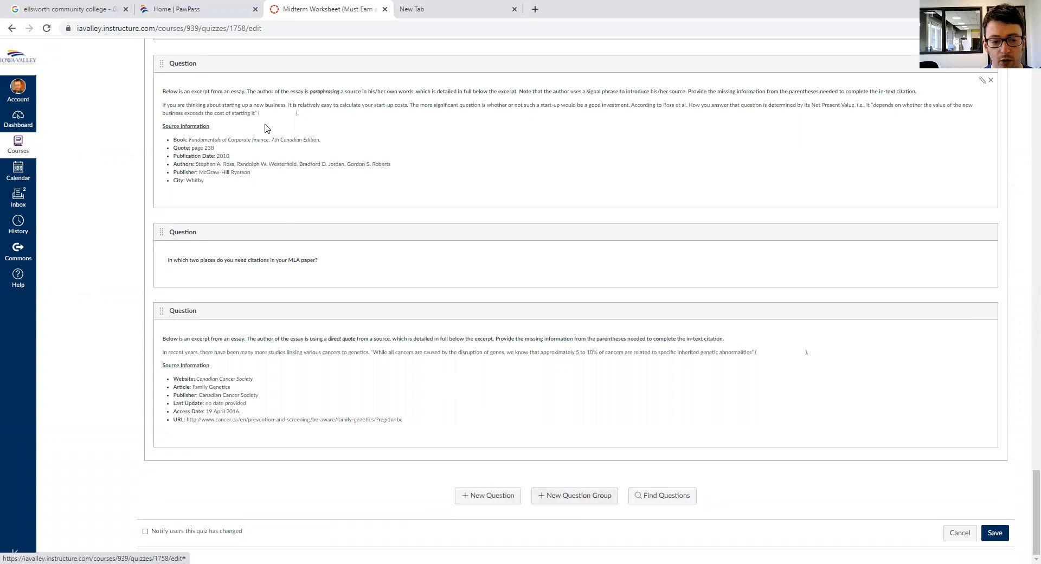
pyautogui.click(554, 498)
pyautogui.scroll(-1, 492, 476)
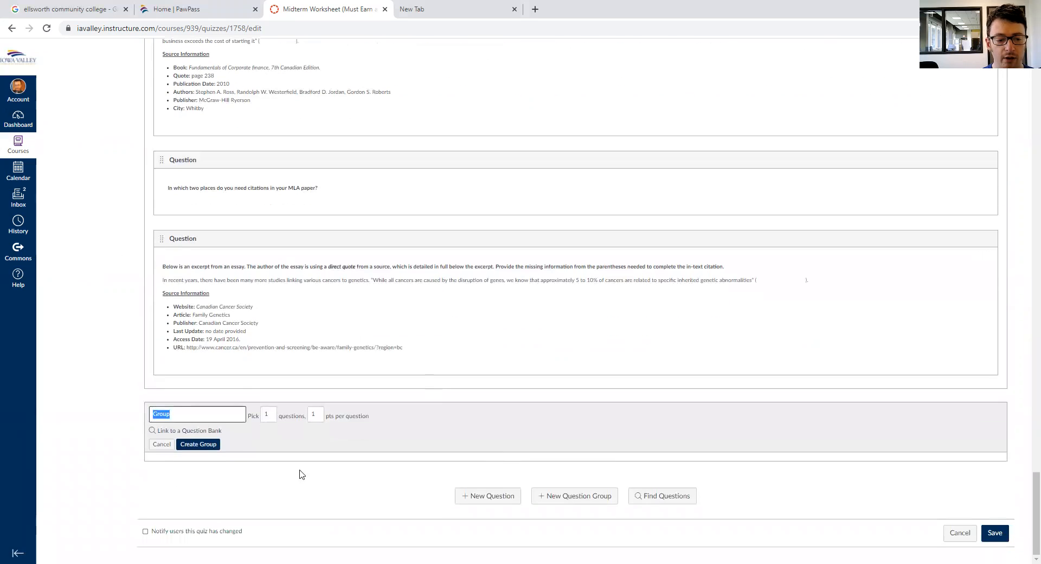
pyautogui.click(184, 416)
pyautogui.doubleClick(184, 416)
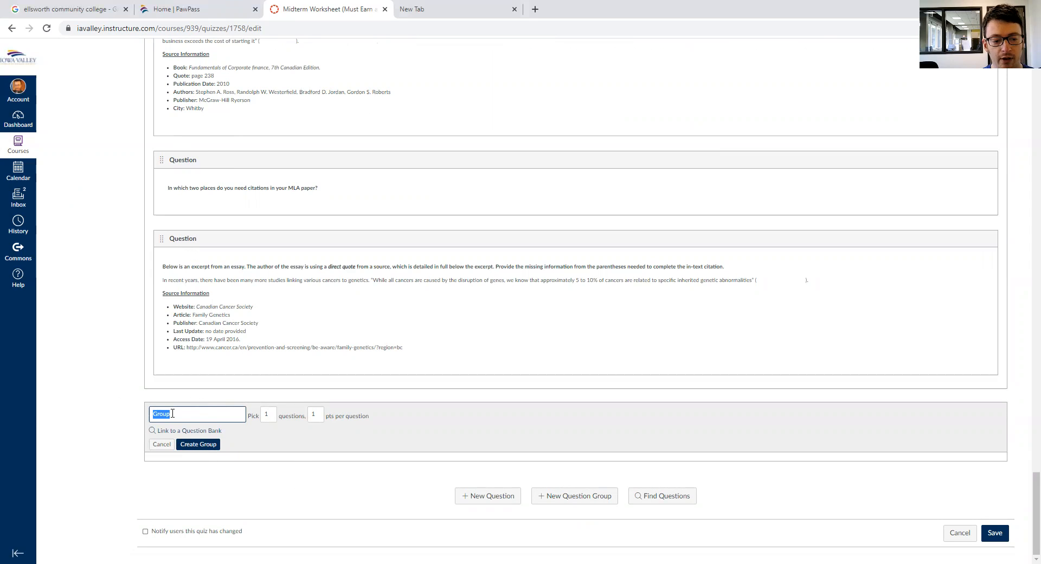
pyautogui.click(270, 416)
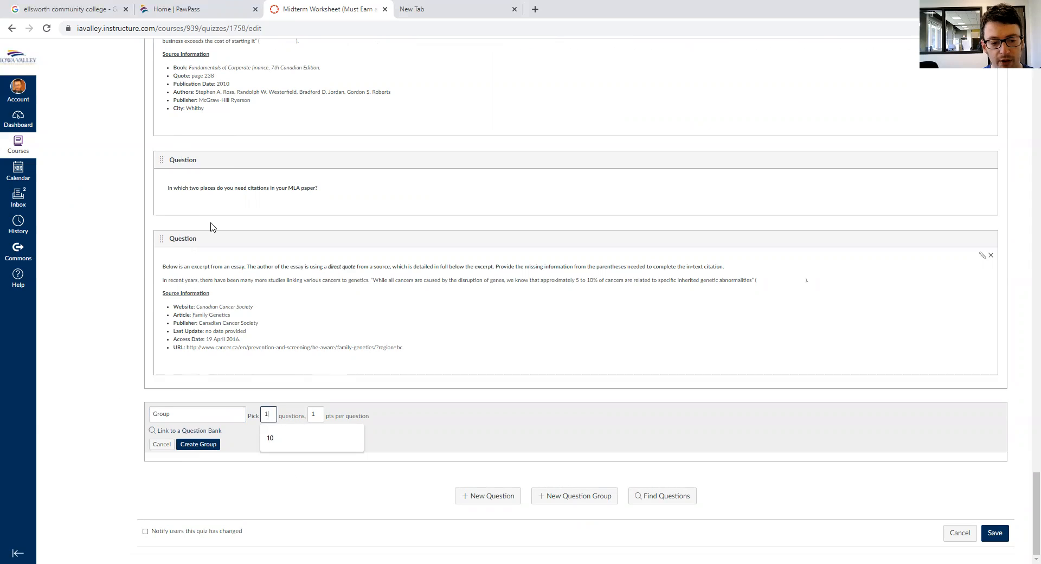
# Look back through the existing question group to compare its heading and questions with the new group's form.
pyautogui.scroll(10, 209, 225)
pyautogui.scroll(-10, 258, 233)
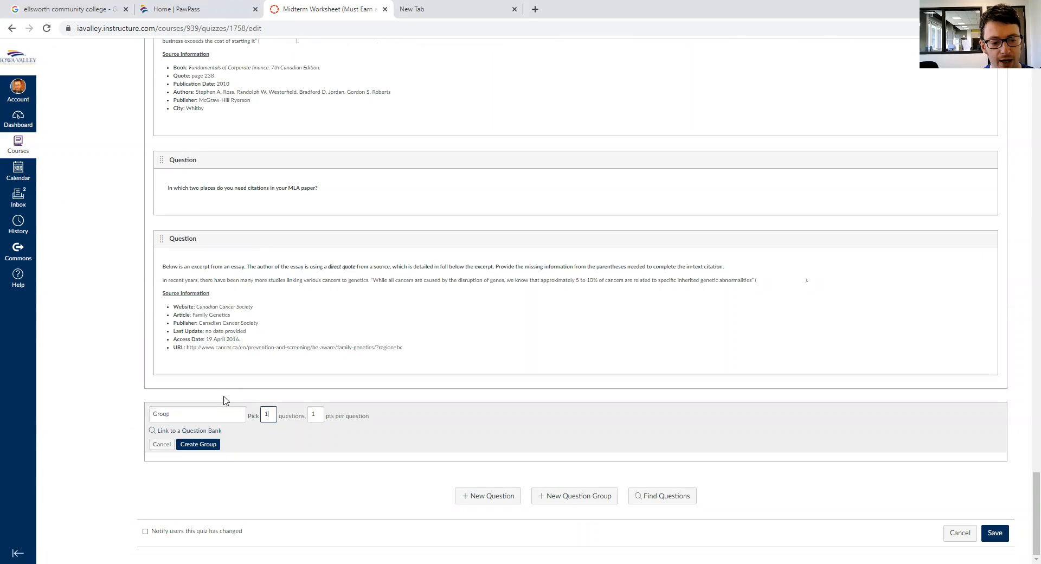
pyautogui.moveTo(161, 239); pyautogui.dragTo(166, 234)
pyautogui.scroll(20, 166, 241)
pyautogui.scroll(-7, 262, 368)
pyautogui.scroll(7, 267, 251)
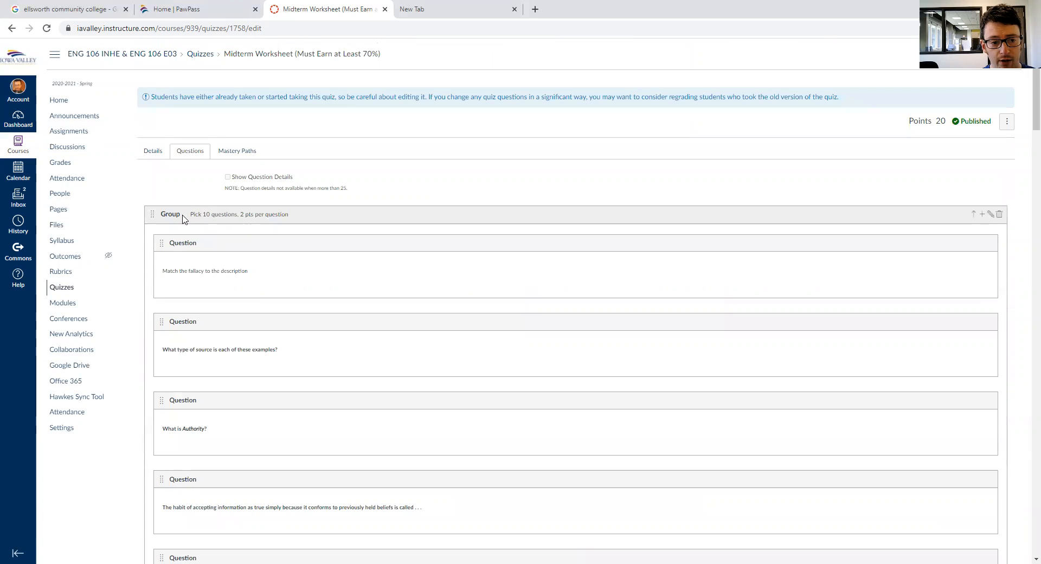
pyautogui.scroll(-20, 274, 322)
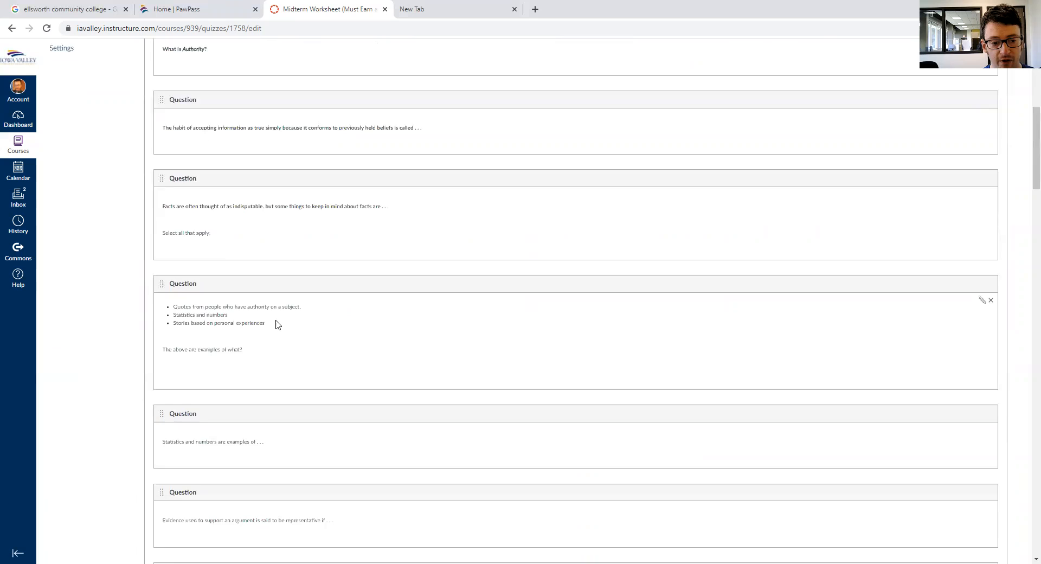
pyautogui.scroll(-5, 282, 320)
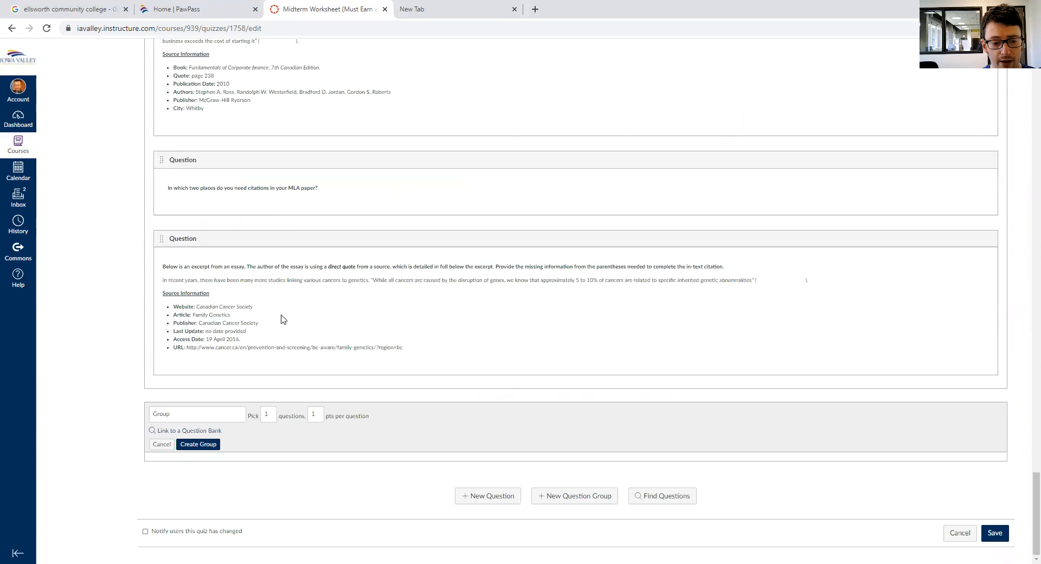
# Set the new question group to pick 8 questions and check its points-per-question value.
pyautogui.doubleClick(271, 414)
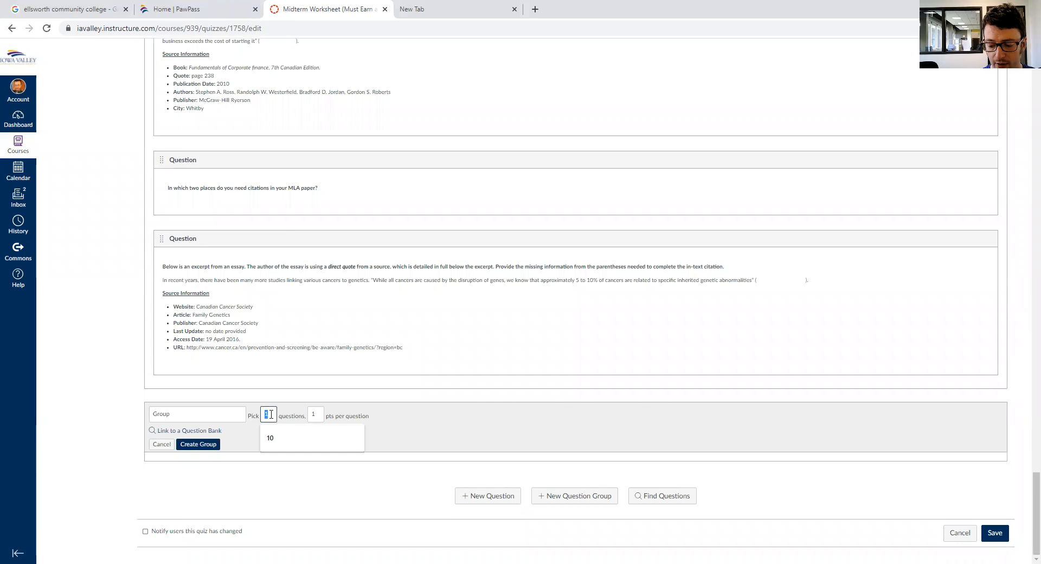
pyautogui.write('8')
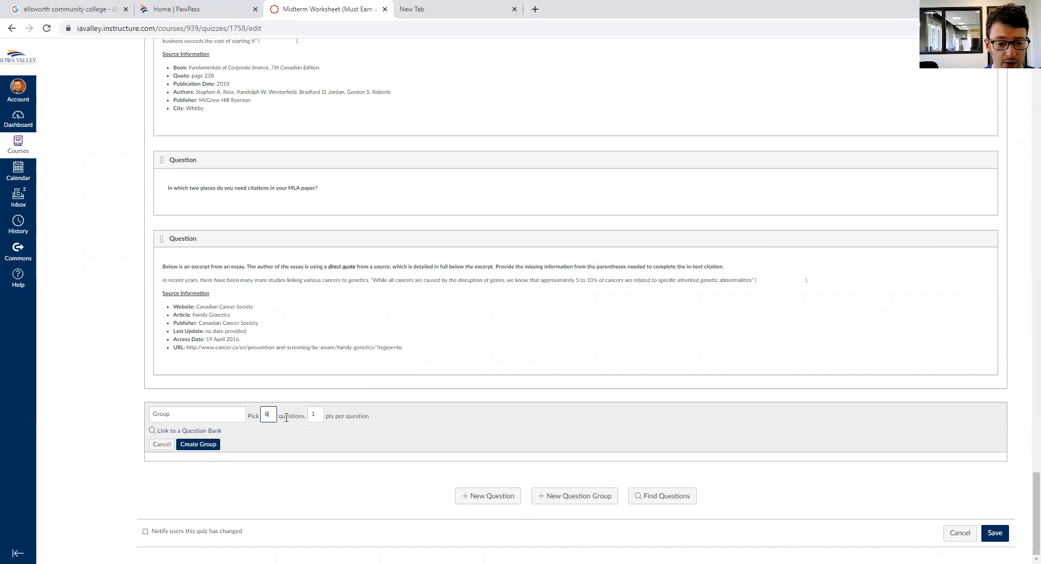
pyautogui.click(314, 414)
# Look through the existing question group's questions and heading, comparing them with the new group's pick settings.
pyautogui.scroll(6, 488, 217)
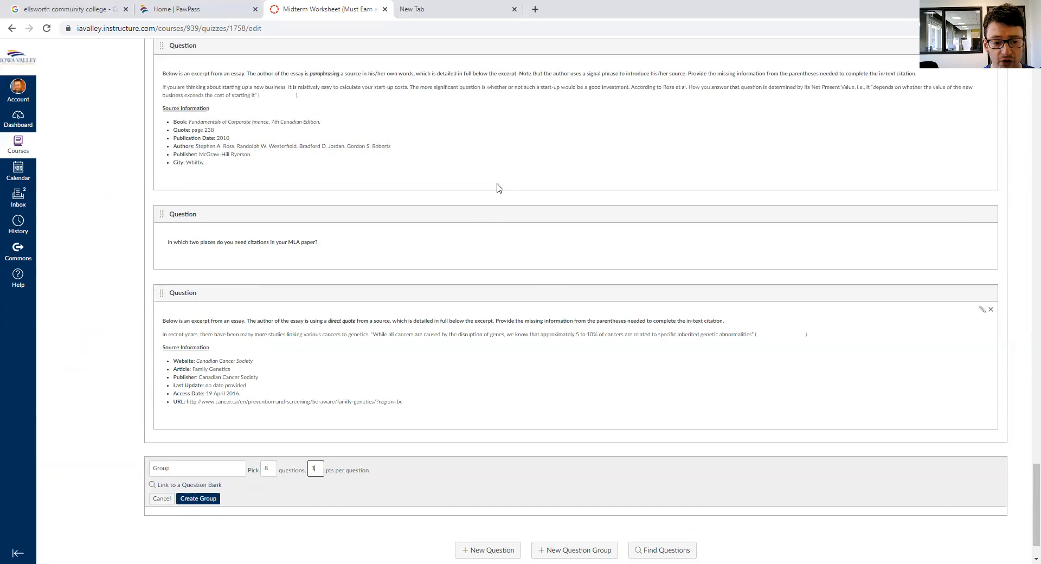
pyautogui.scroll(3, 486, 228)
pyautogui.scroll(-9, 428, 223)
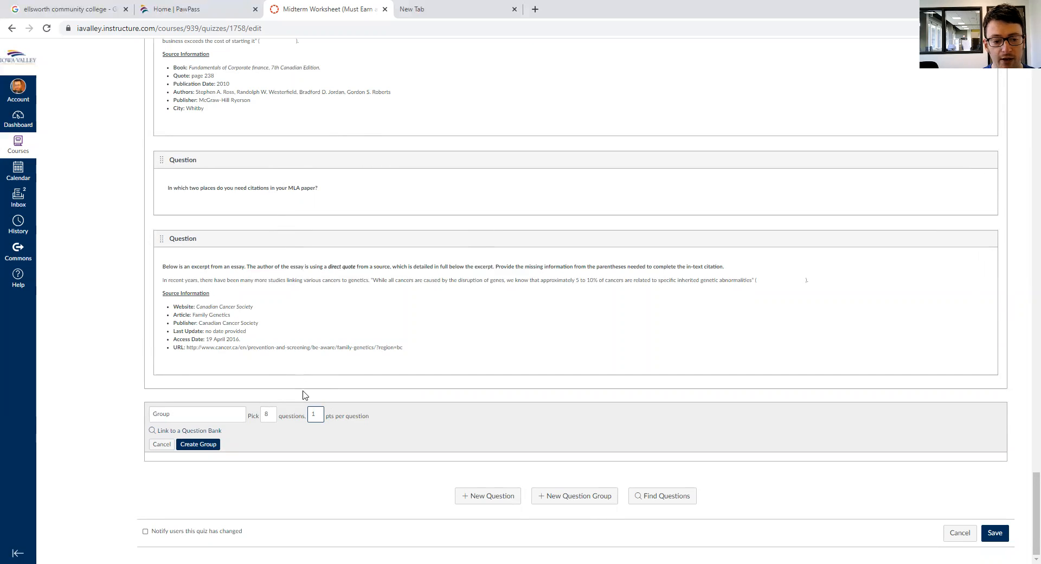
pyautogui.scroll(2, 287, 271)
pyautogui.scroll(-2, 277, 391)
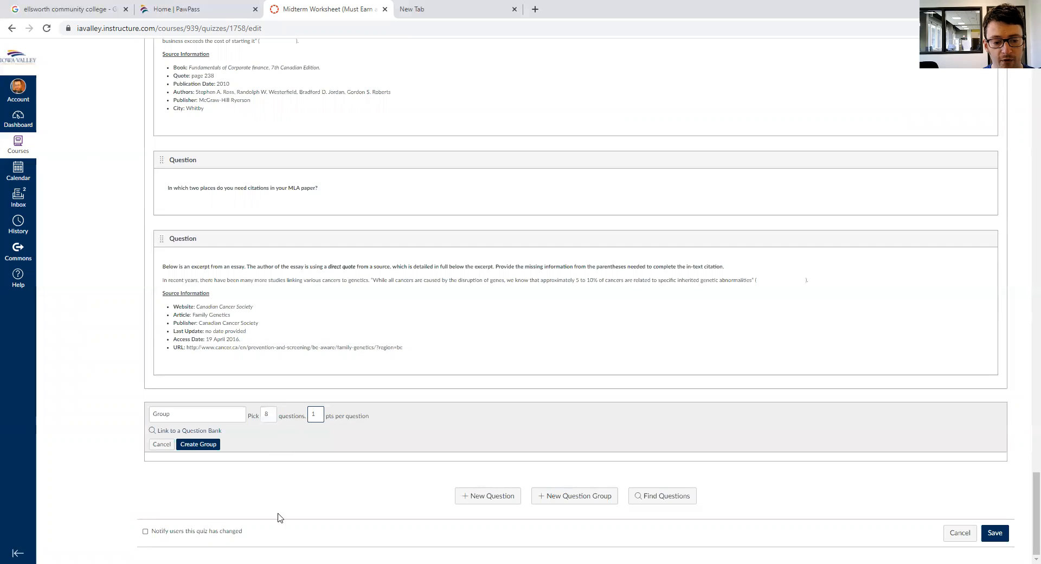
pyautogui.scroll(20, 274, 481)
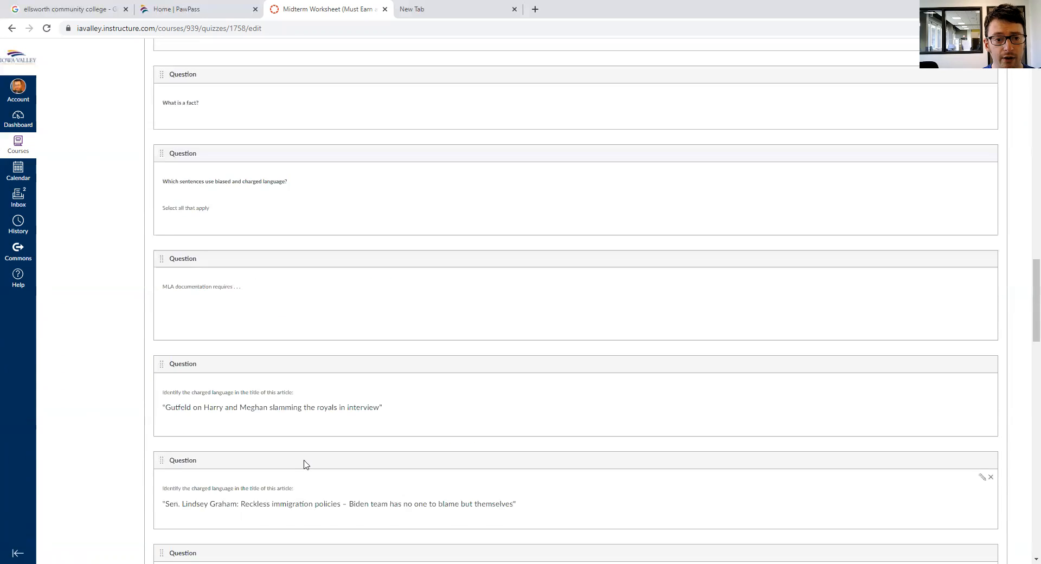
pyautogui.scroll(15, 472, 323)
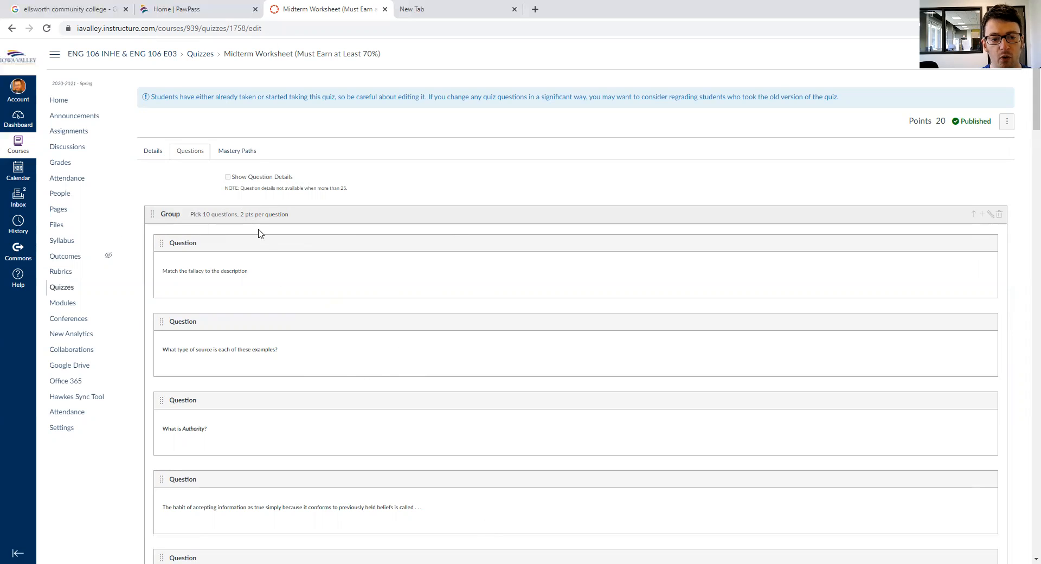
pyautogui.scroll(-20, 298, 263)
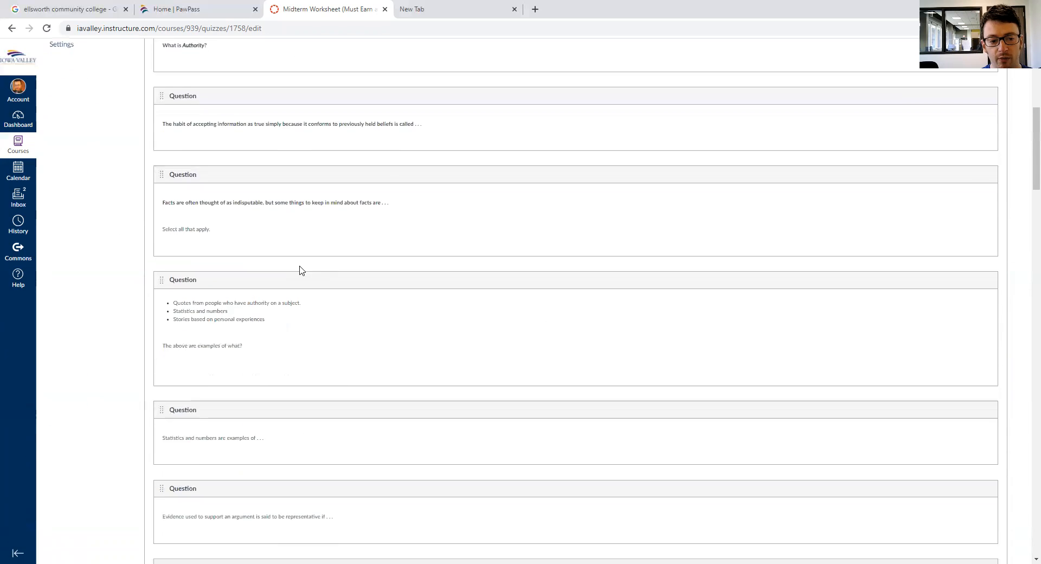
pyautogui.scroll(-15, 279, 281)
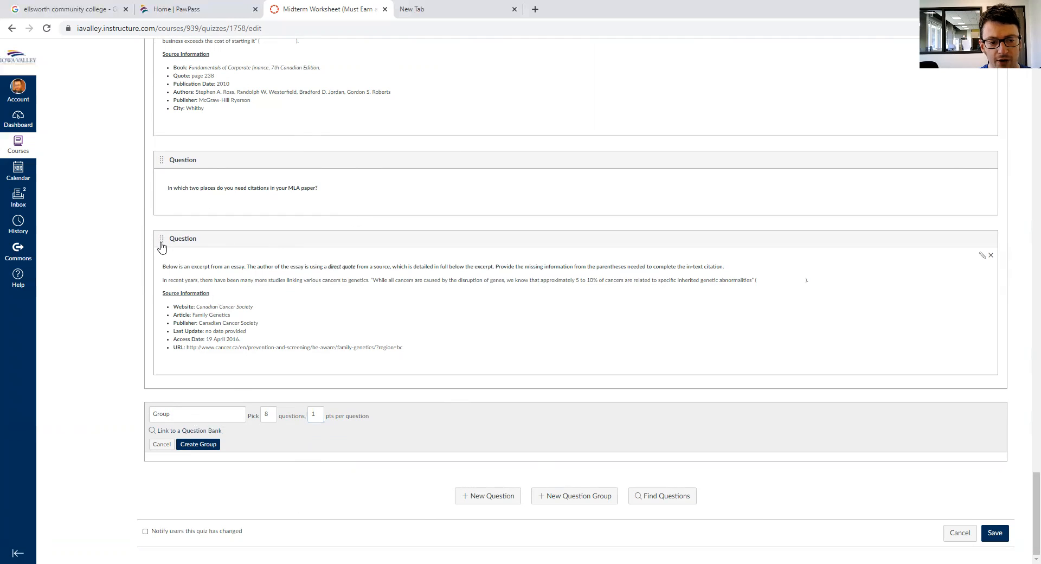
# Try reordering the direct-quote question above the MLA citation-places question, and return it to its place at the end of the group.
pyautogui.moveTo(161, 239); pyautogui.dragTo(174, 164)
pyautogui.scroll(20, 173, 165)
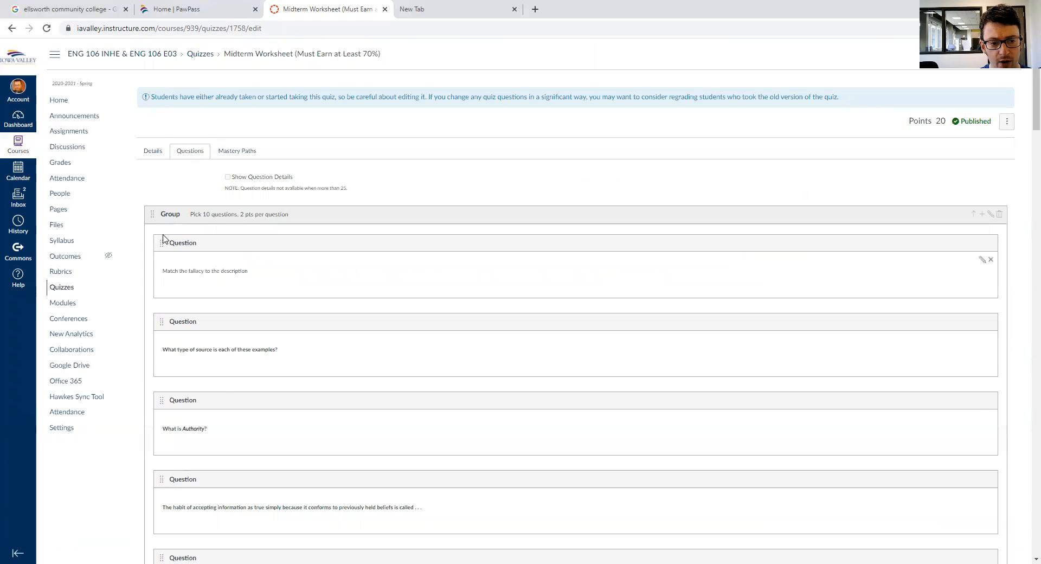
pyautogui.scroll(-20, 216, 395)
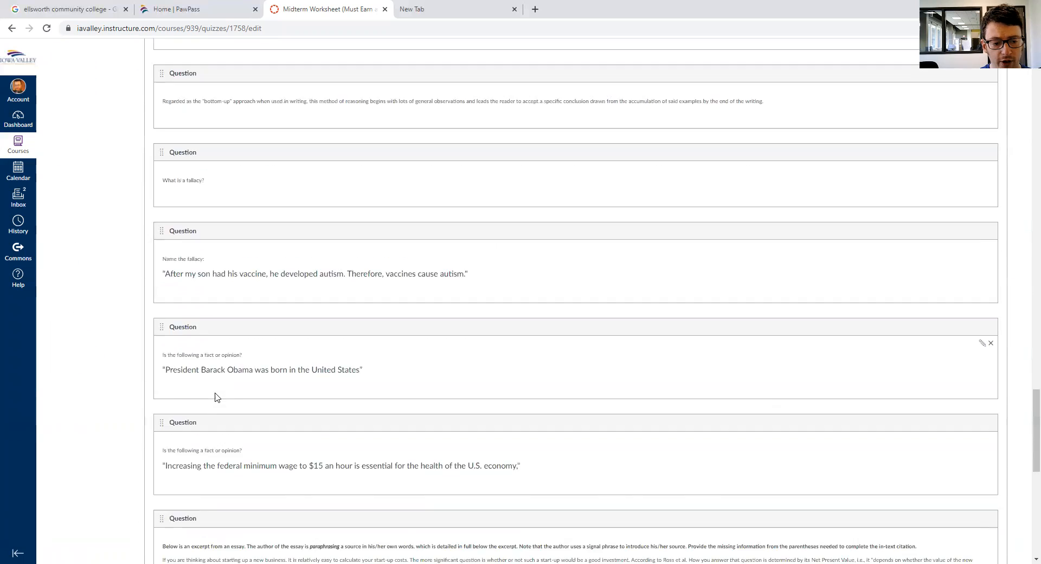
pyautogui.scroll(-10, 214, 398)
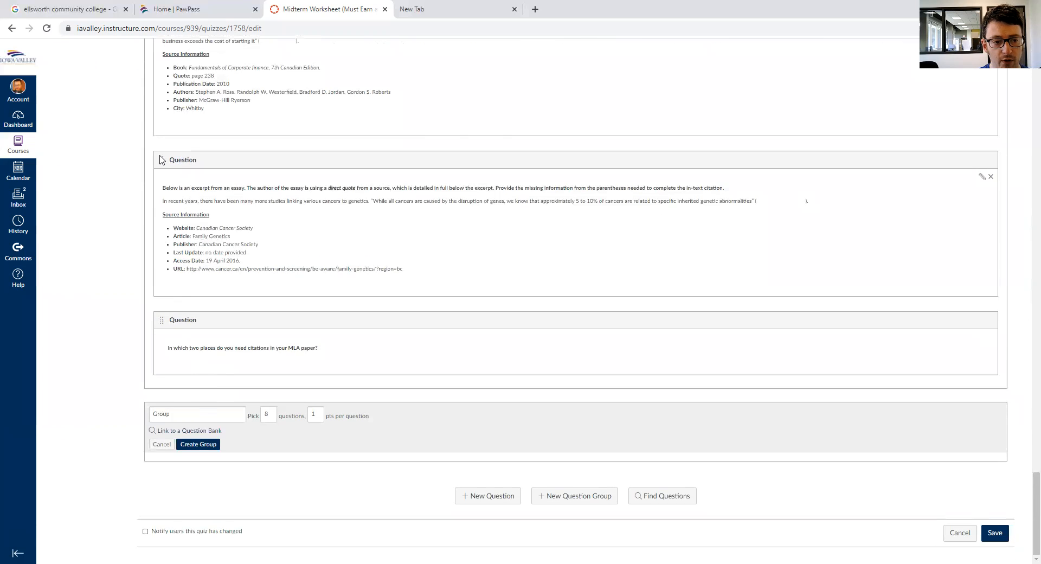
pyautogui.moveTo(161, 159); pyautogui.dragTo(183, 172)
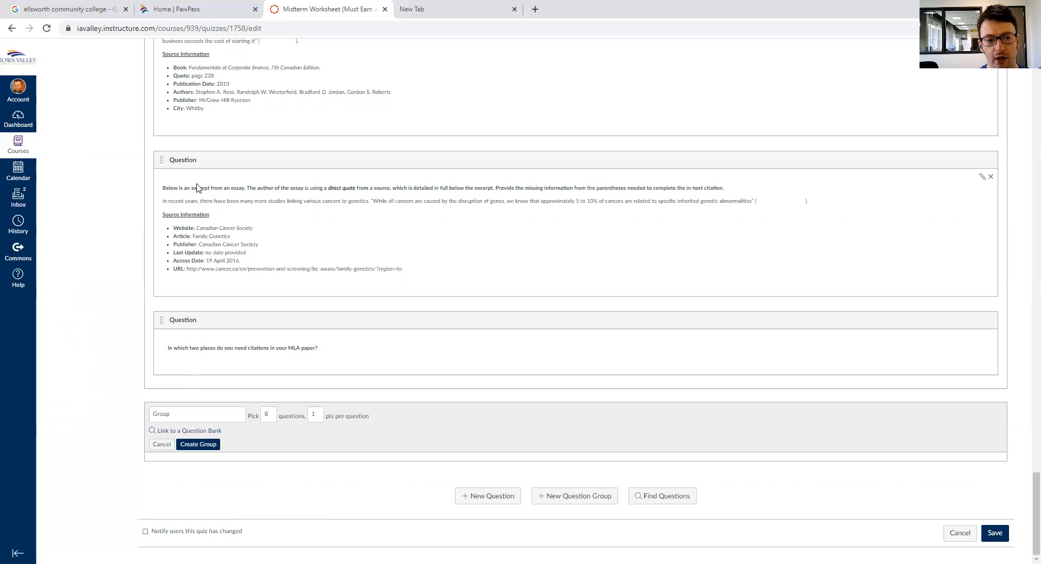
pyautogui.moveTo(161, 163); pyautogui.dragTo(172, 254)
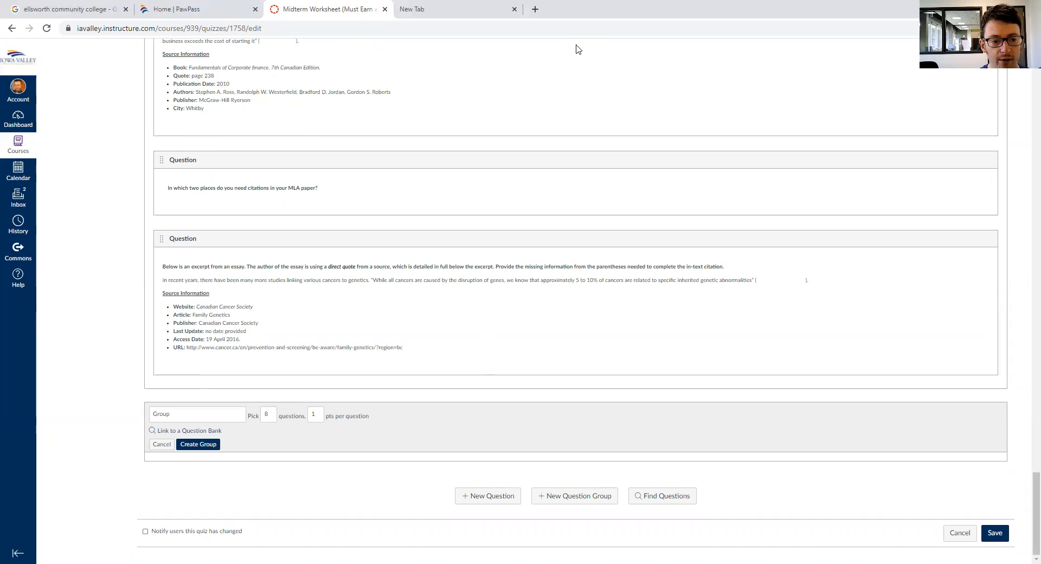
# Take the direct-quote question out of the existing group, placing it below the new group's form, and create the new group.
pyautogui.moveTo(161, 239); pyautogui.dragTo(178, 356)
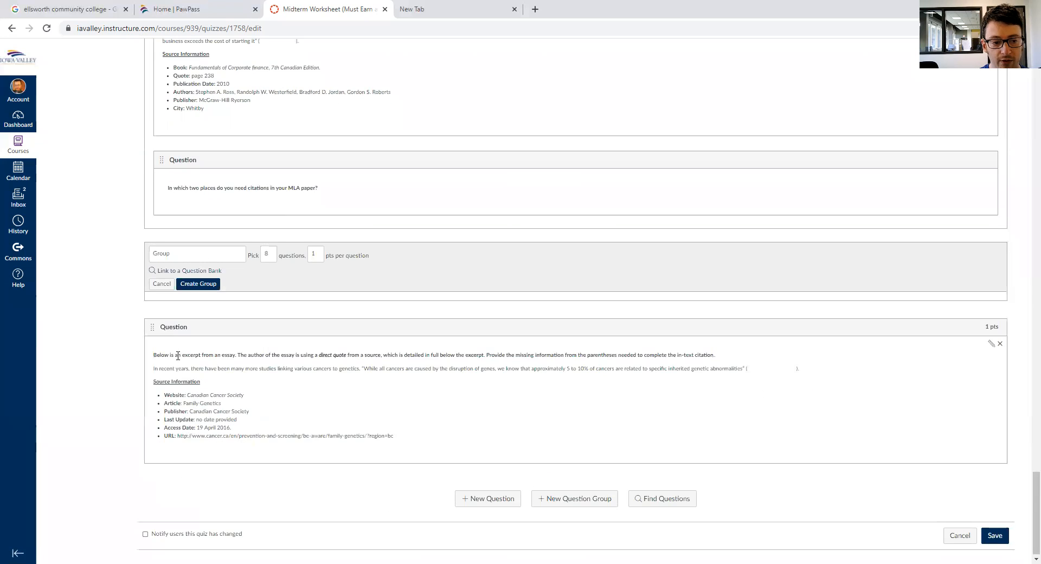
pyautogui.click(199, 286)
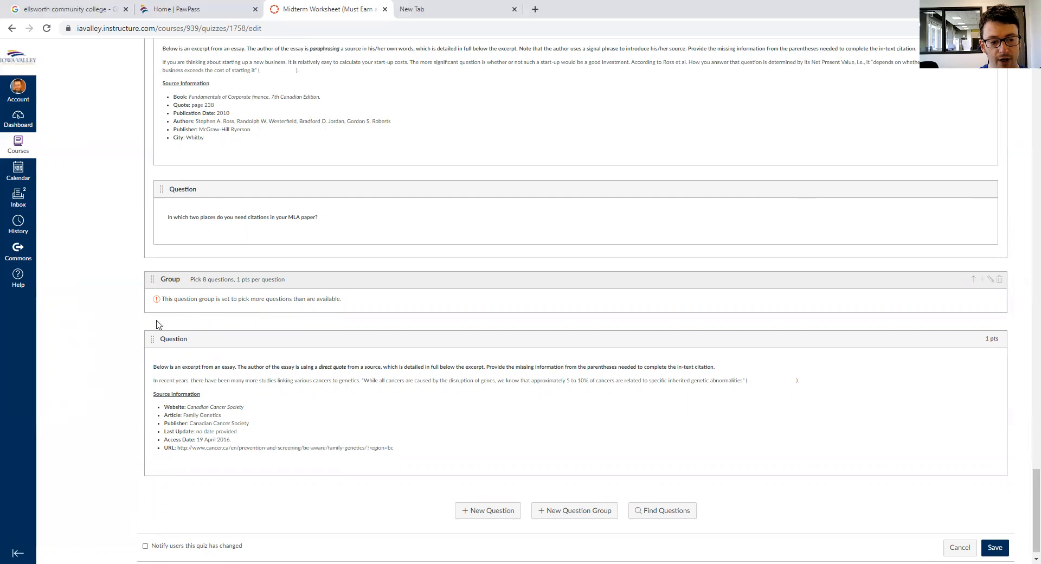
# Move the direct-quote question, the MLA citation-places question and the paraphrasing question into the new question group.
pyautogui.moveTo(153, 339); pyautogui.dragTo(163, 323)
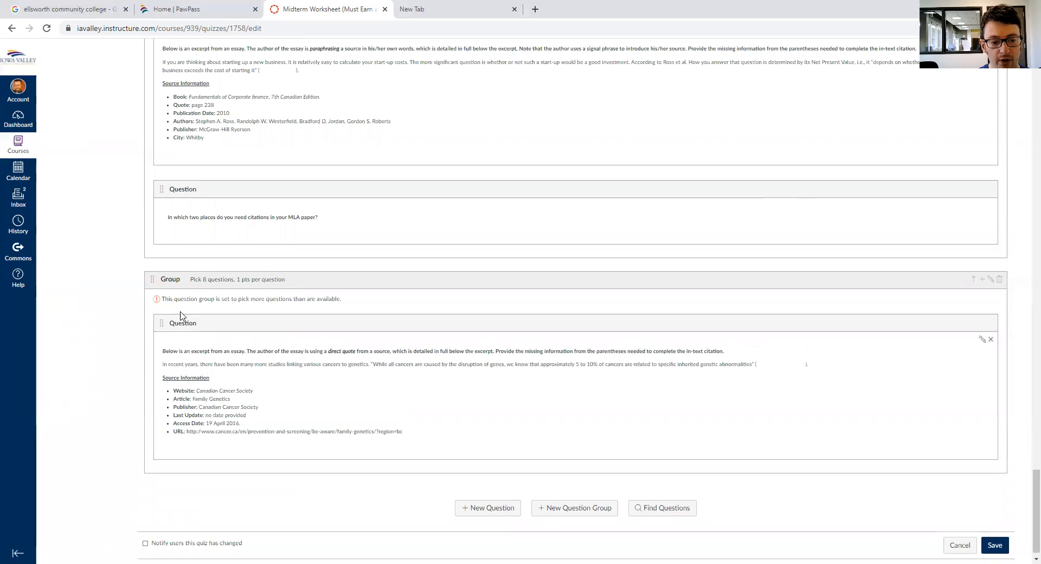
pyautogui.moveTo(161, 191); pyautogui.dragTo(179, 343)
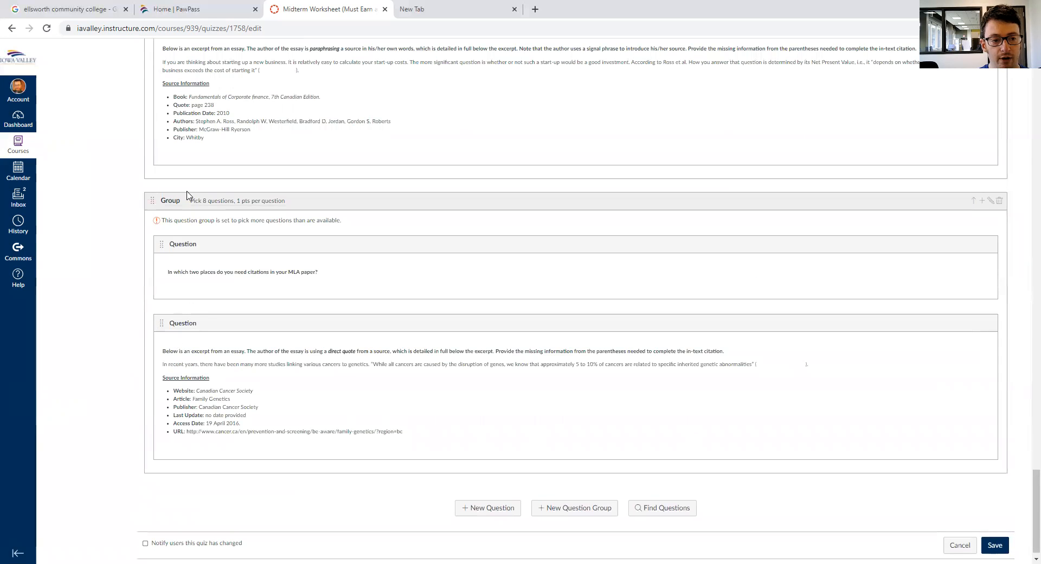
pyautogui.scroll(3, 190, 200)
pyautogui.moveTo(159, 183); pyautogui.dragTo(200, 370)
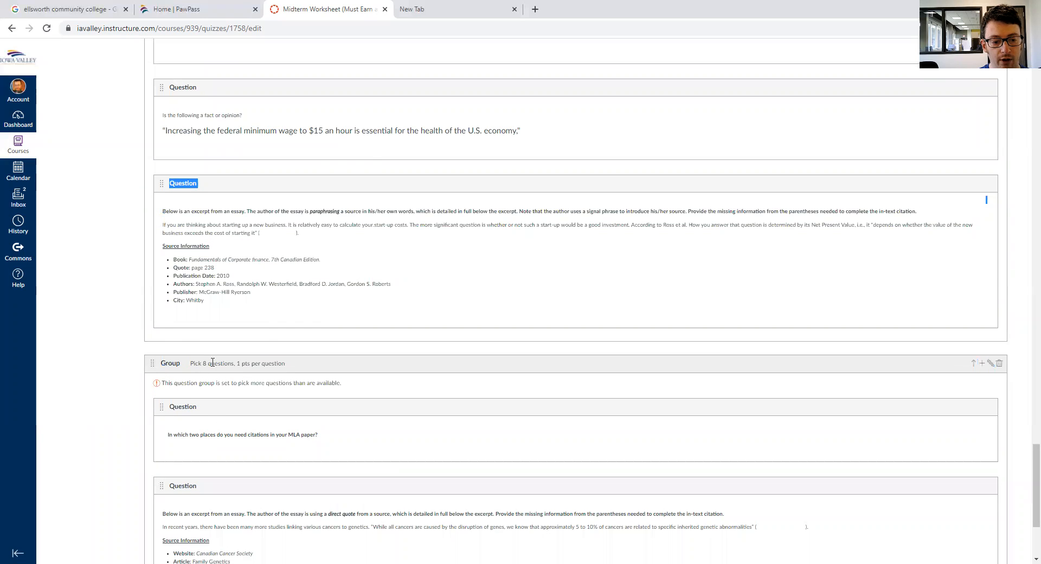
pyautogui.moveTo(161, 185); pyautogui.dragTo(175, 389)
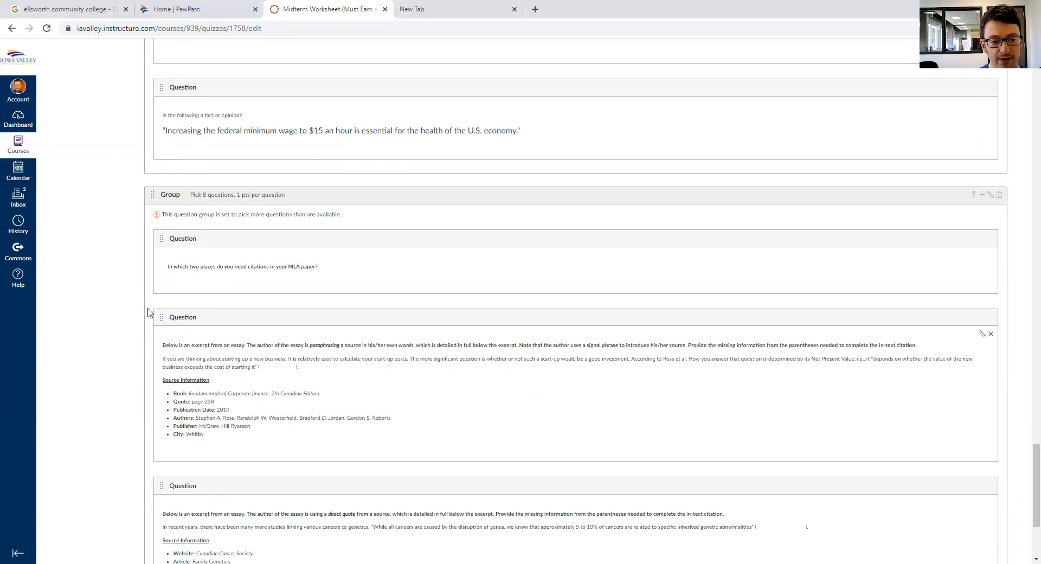
pyautogui.moveTo(161, 239); pyautogui.dragTo(168, 258)
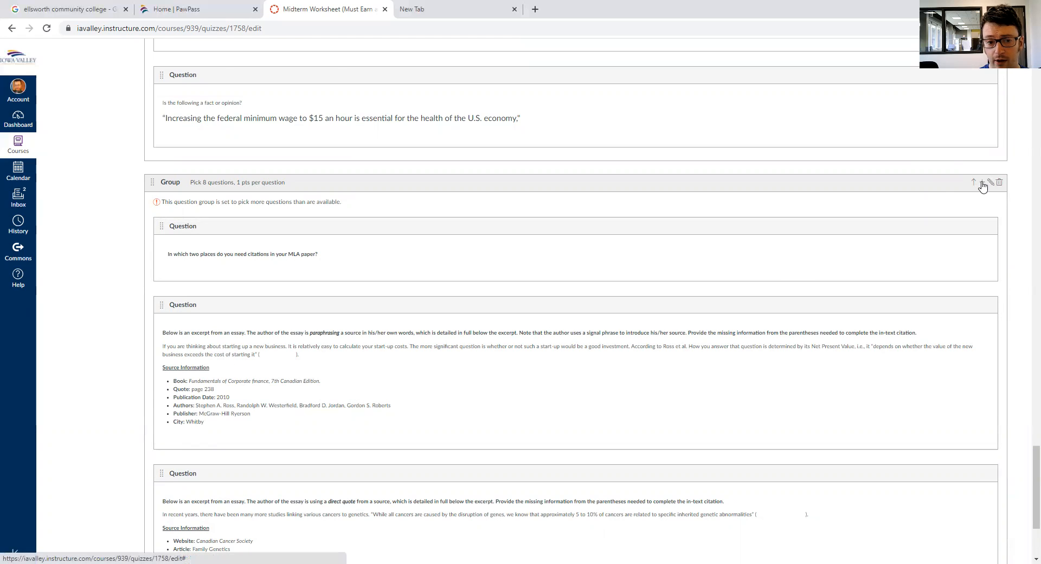
# Open a blank question form in the new group, review its question and answer fields, and close it without adding a question.
pyautogui.click(982, 184)
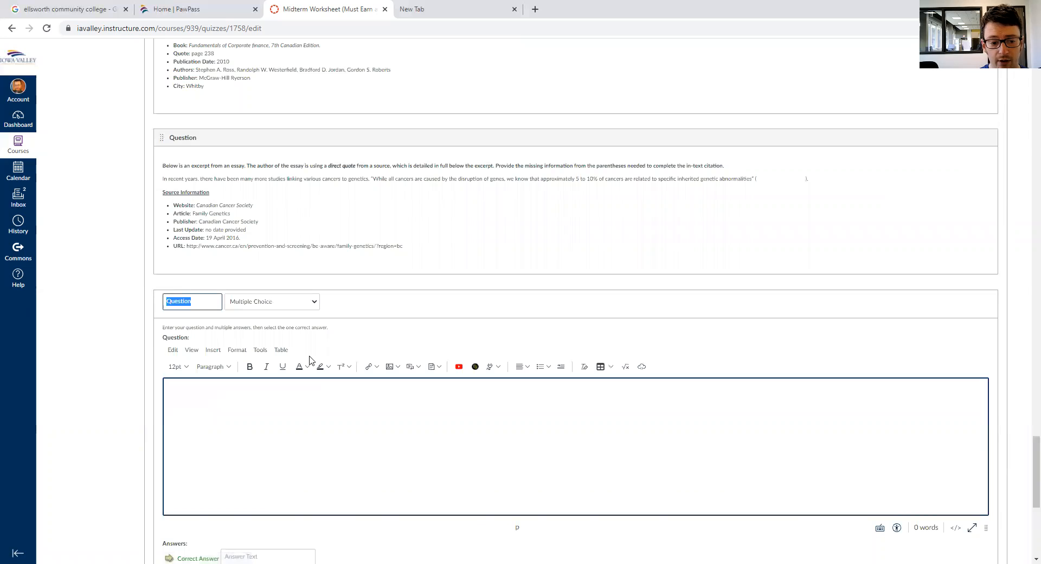
pyautogui.scroll(-6, 311, 360)
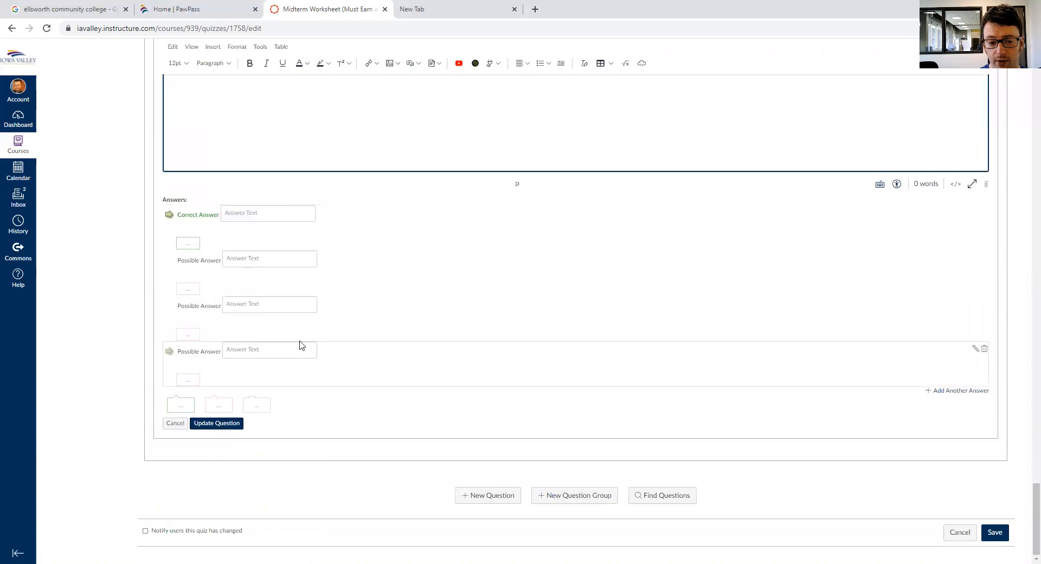
pyautogui.click(172, 425)
pyautogui.scroll(5, 574, 336)
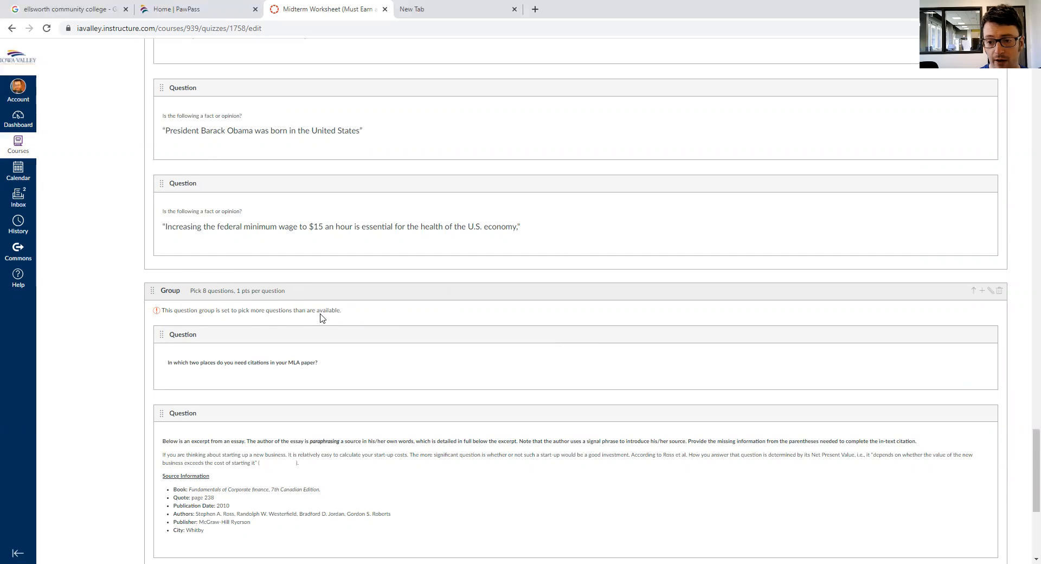
# Open the new group's settings for editing, review its name and question-count fields, and leave without updating the group.
pyautogui.click(990, 291)
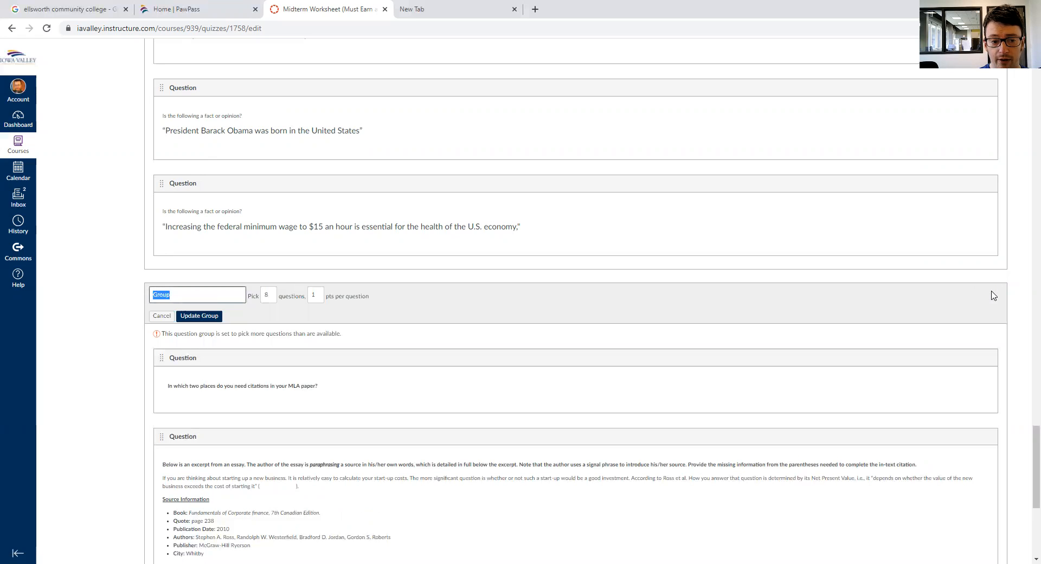
pyautogui.moveTo(275, 294); pyautogui.dragTo(261, 295)
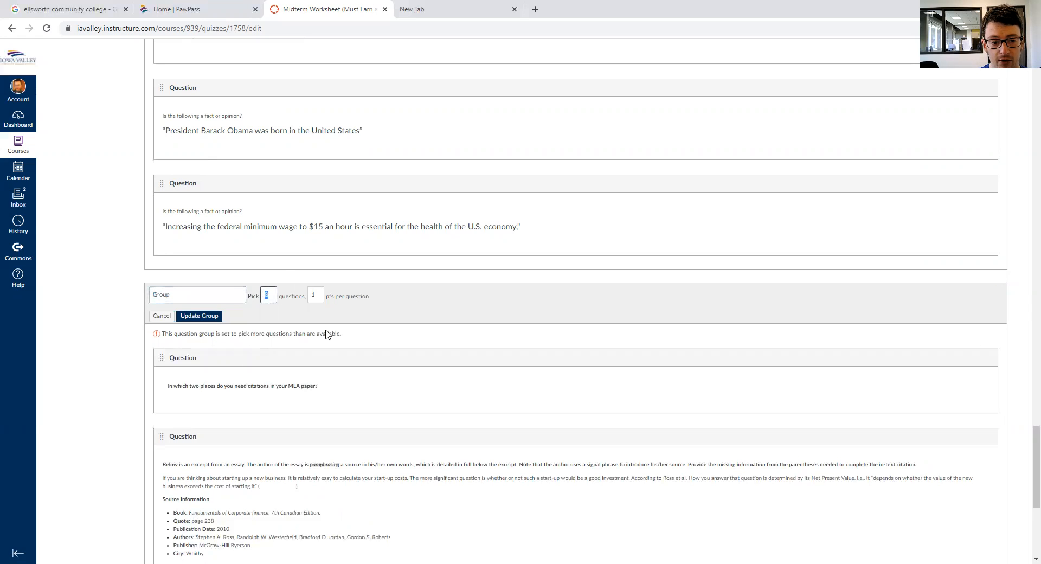
pyautogui.moveTo(187, 294); pyautogui.dragTo(142, 287)
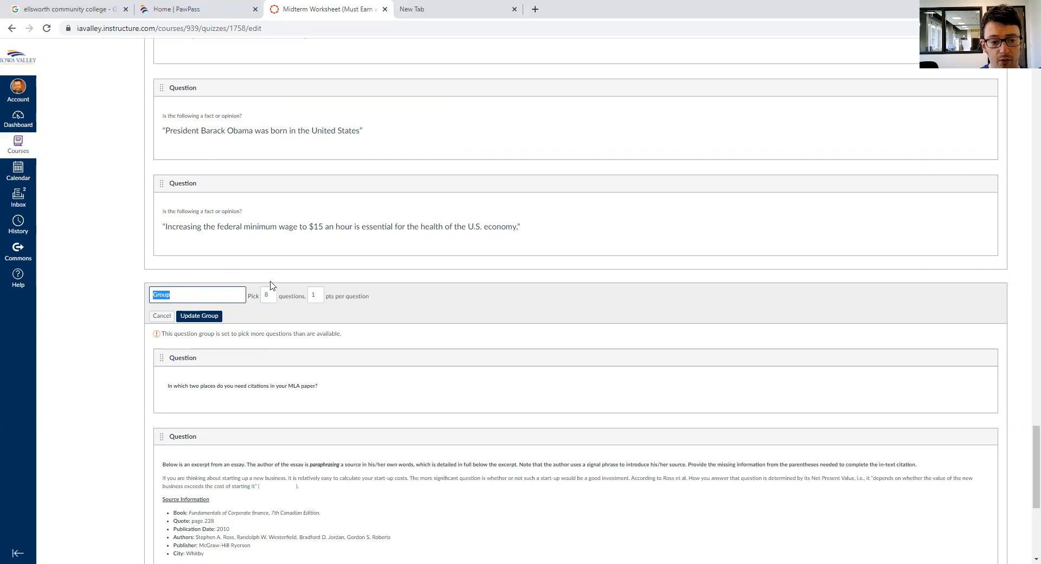
pyautogui.click(163, 316)
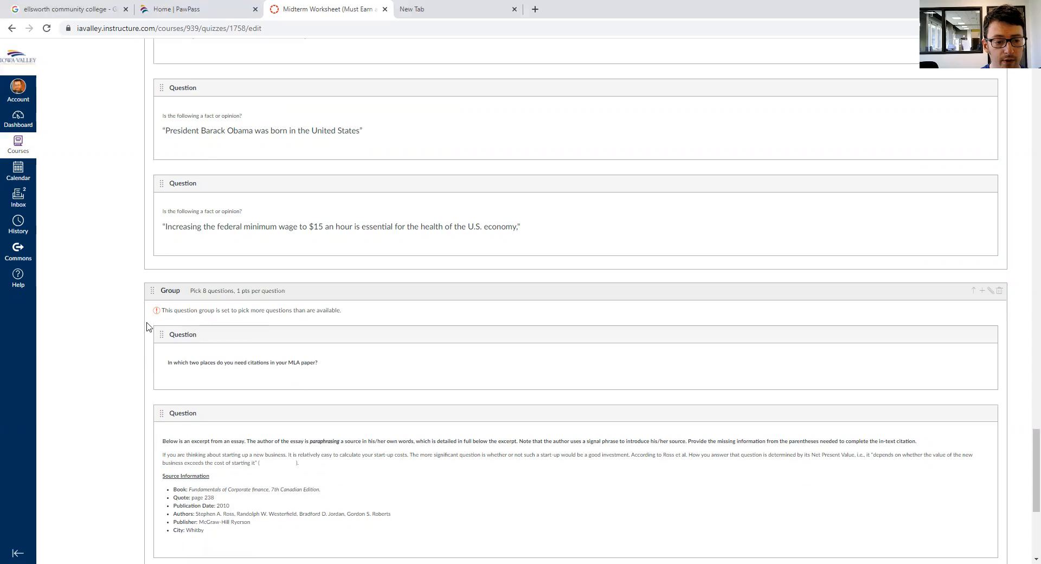
# Move the MLA citation-places question from the new group back up into the first question group.
pyautogui.moveTo(161, 335); pyautogui.dragTo(173, 199)
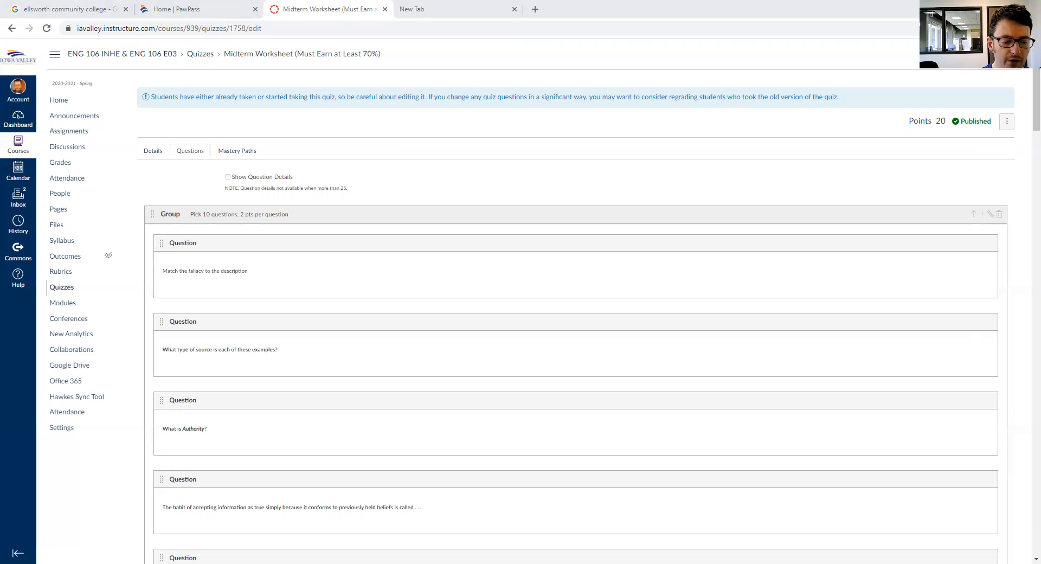
pyautogui.click(222, 348)
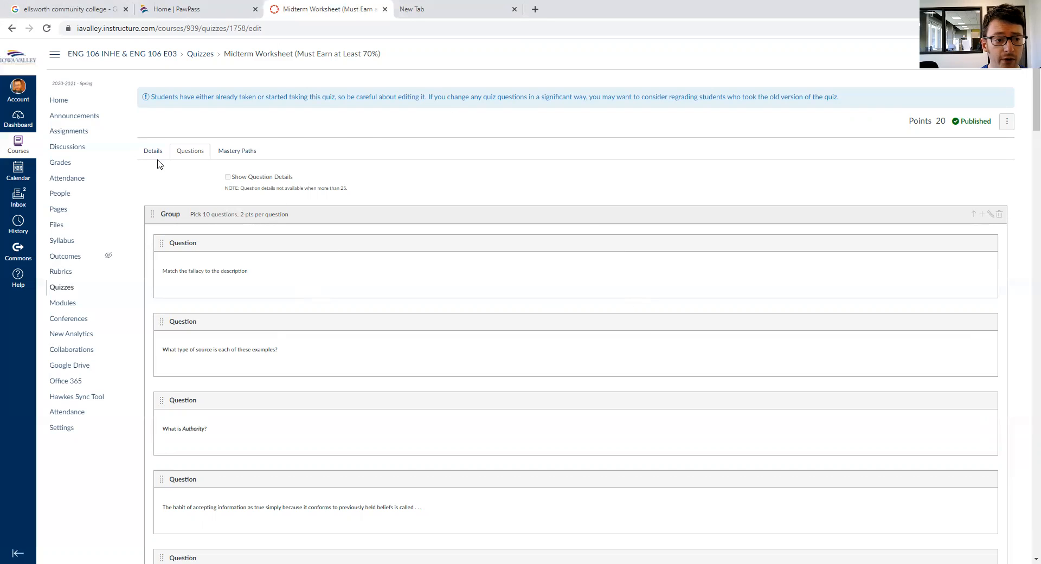
# Leave the quiz editor for the course's quiz list and open the Midterm Worksheet (Must Earn at Least 70%) quiz.
pyautogui.click(62, 289)
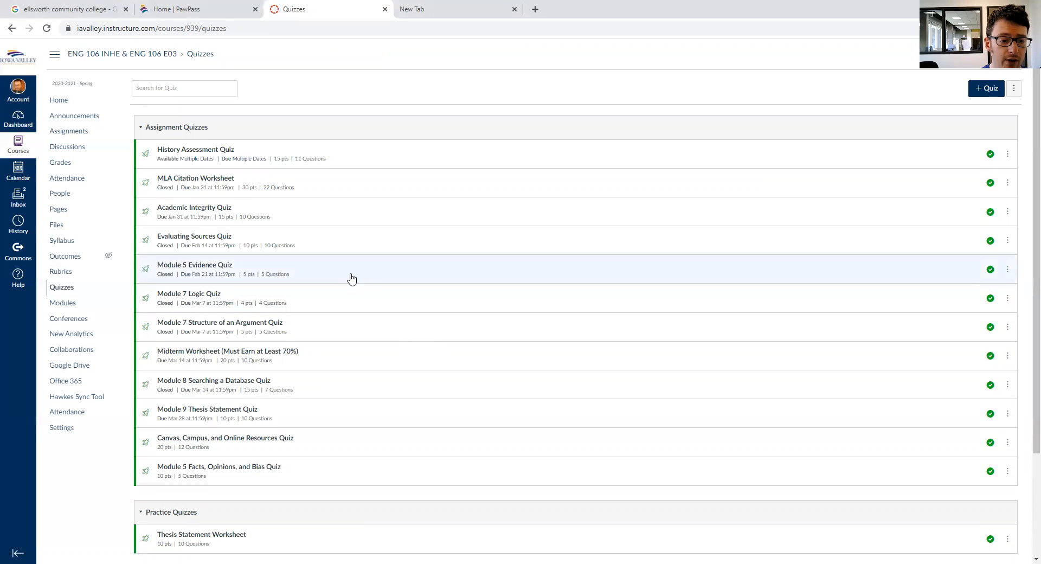
pyautogui.click(191, 355)
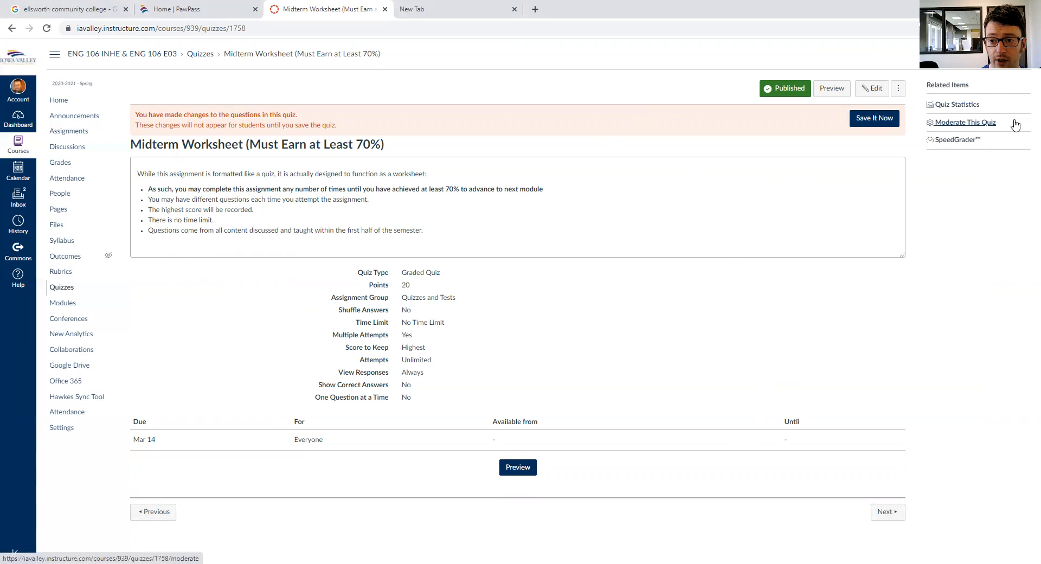
# Open the Midterm Worksheet's quiz statistics and examine the score summary and the question breakdown.
pyautogui.click(963, 105)
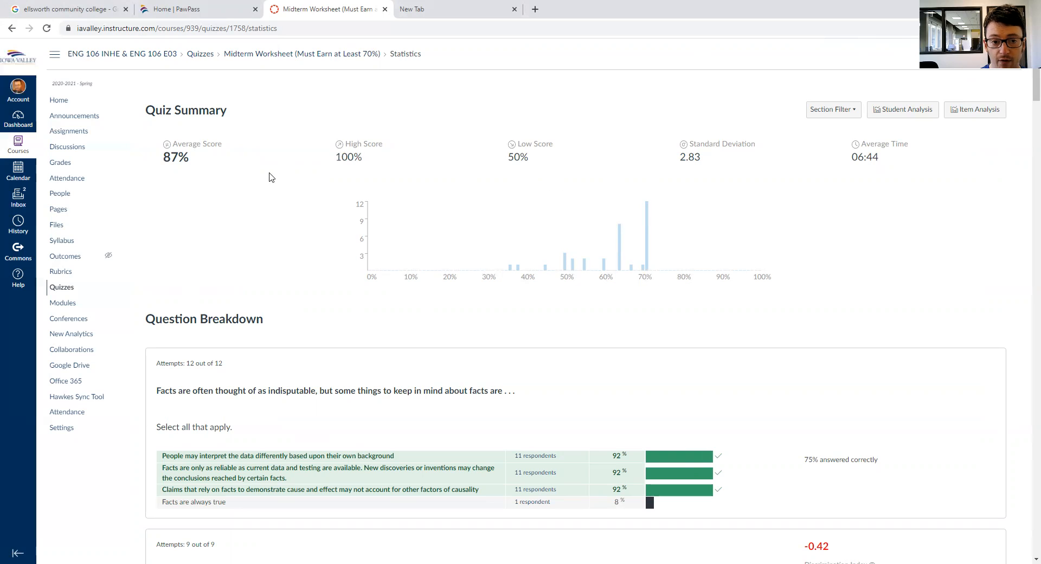
pyautogui.scroll(-2, 648, 280)
pyautogui.scroll(-3, 649, 280)
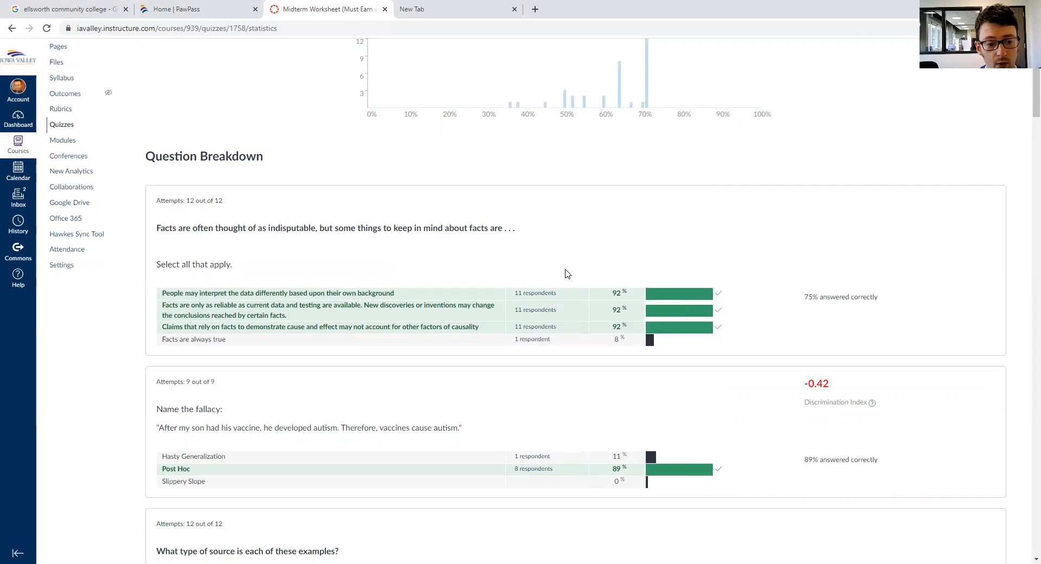
pyautogui.scroll(-1, 550, 248)
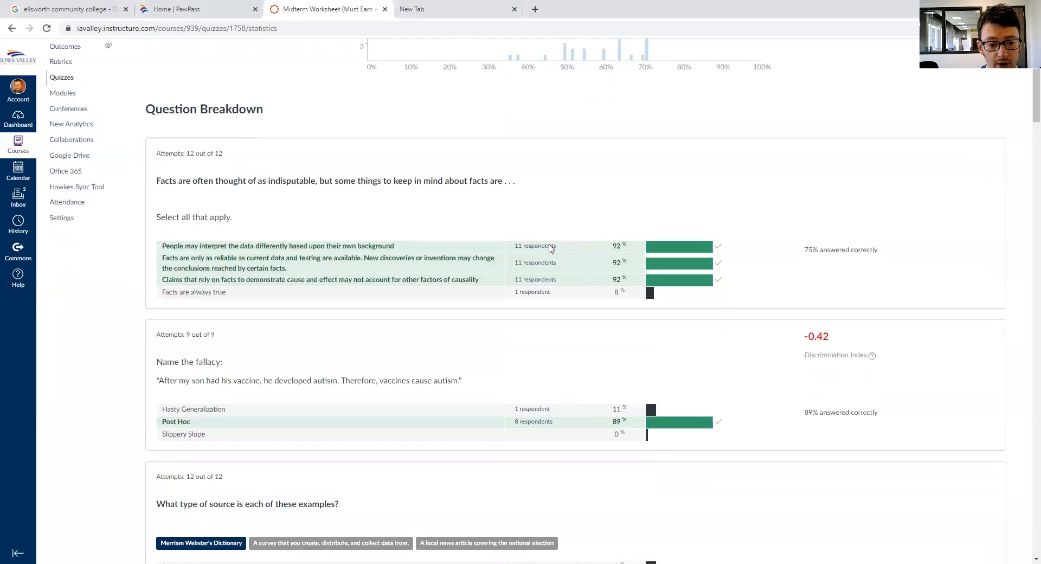
# Examine the answer distributions and correct-answer rates of the opening questions on facts, the vaccine fallacy and source types, alongside the score summary.
pyautogui.scroll(-2, 385, 168)
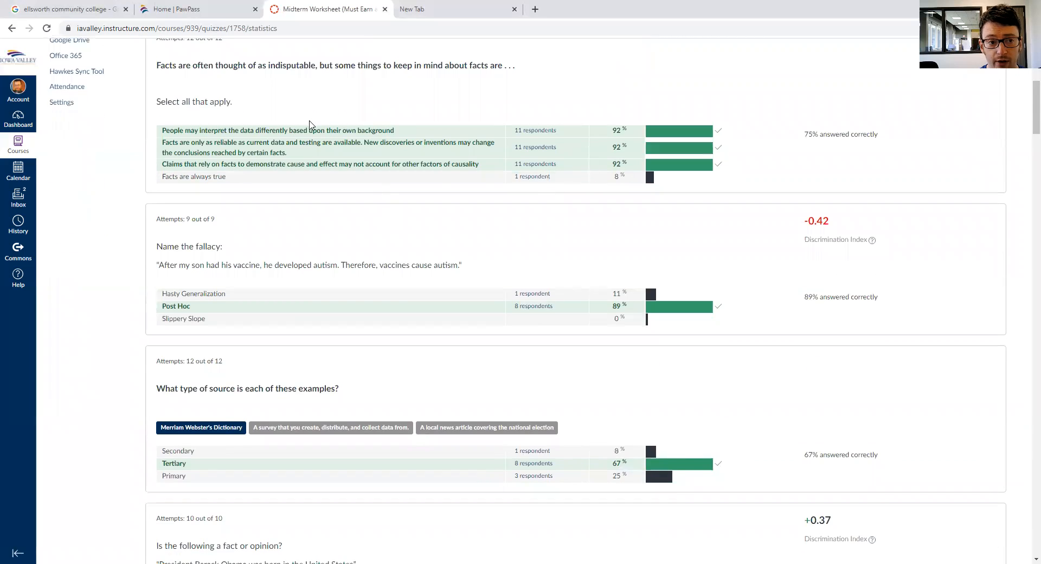
pyautogui.scroll(1, 315, 130)
pyautogui.scroll(-3, 290, 345)
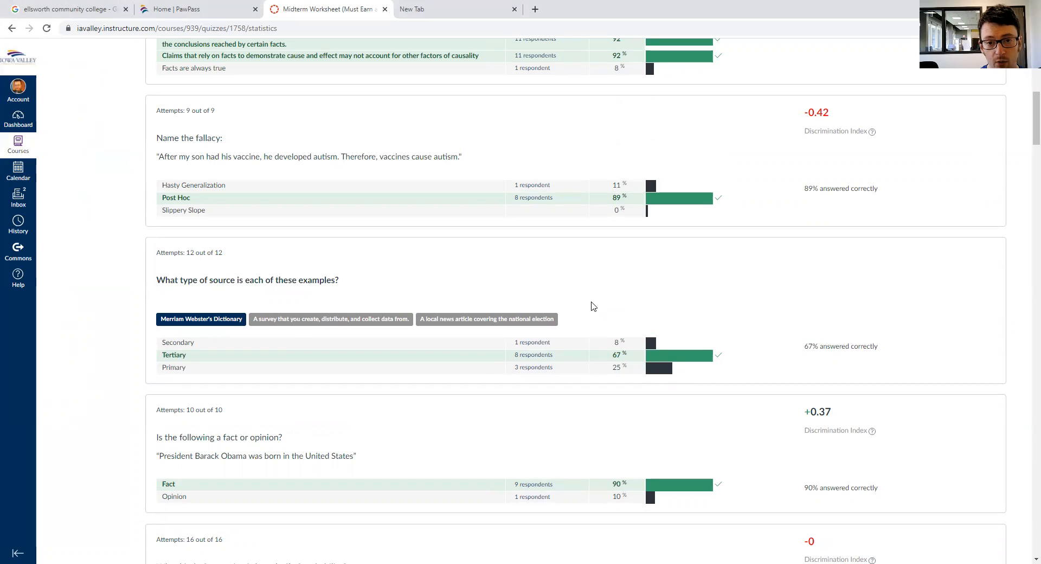
pyautogui.scroll(2, 594, 307)
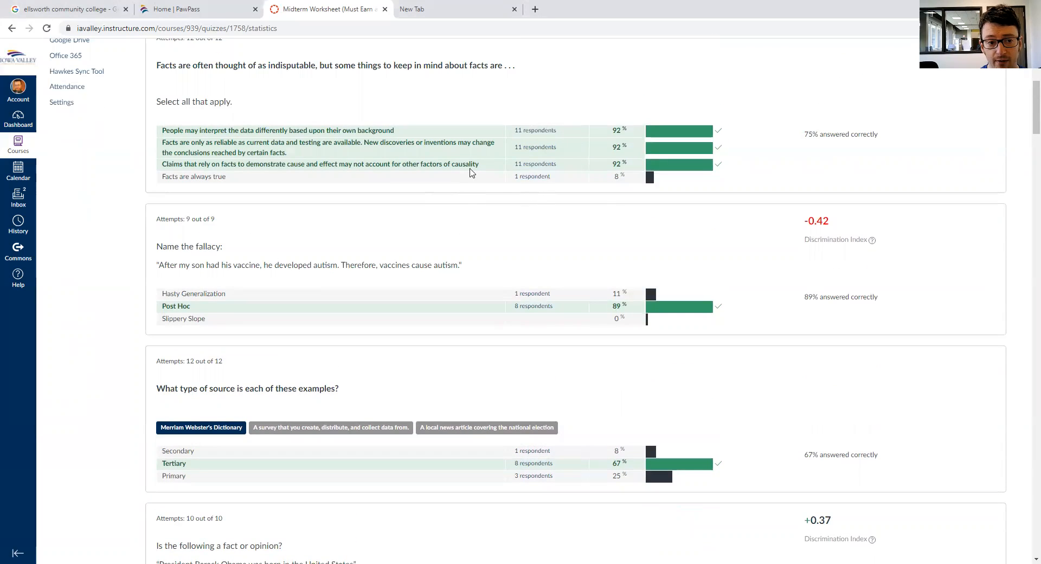
pyautogui.scroll(1, 271, 125)
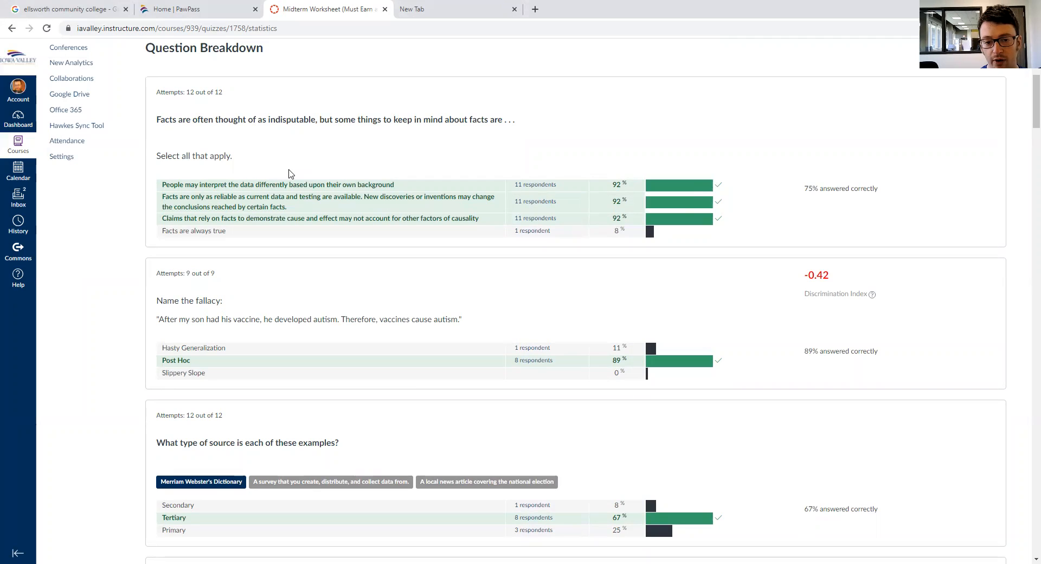
pyautogui.scroll(1, 780, 302)
pyautogui.scroll(4, 1000, 349)
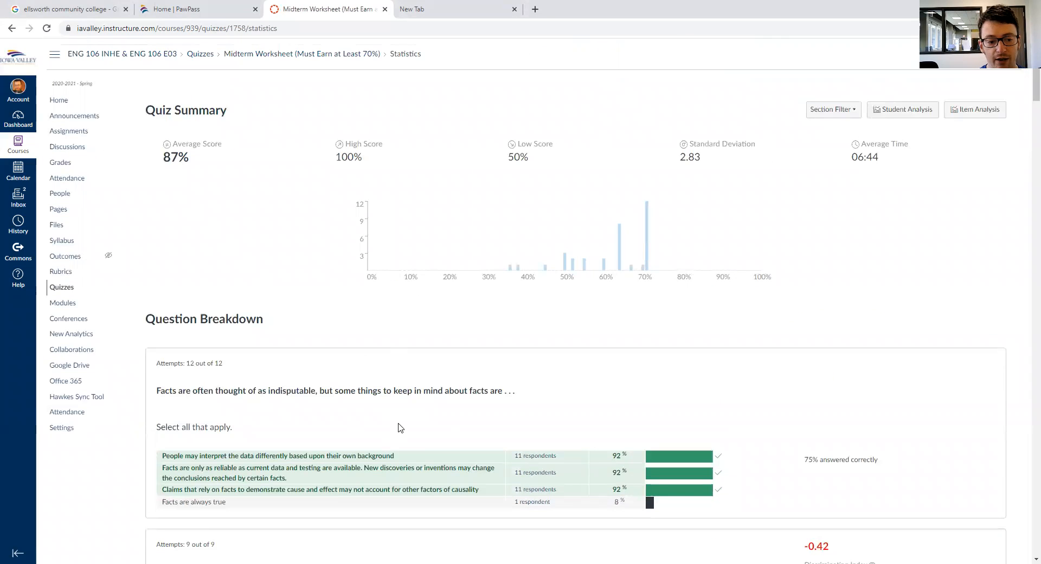
pyautogui.scroll(-1, 399, 428)
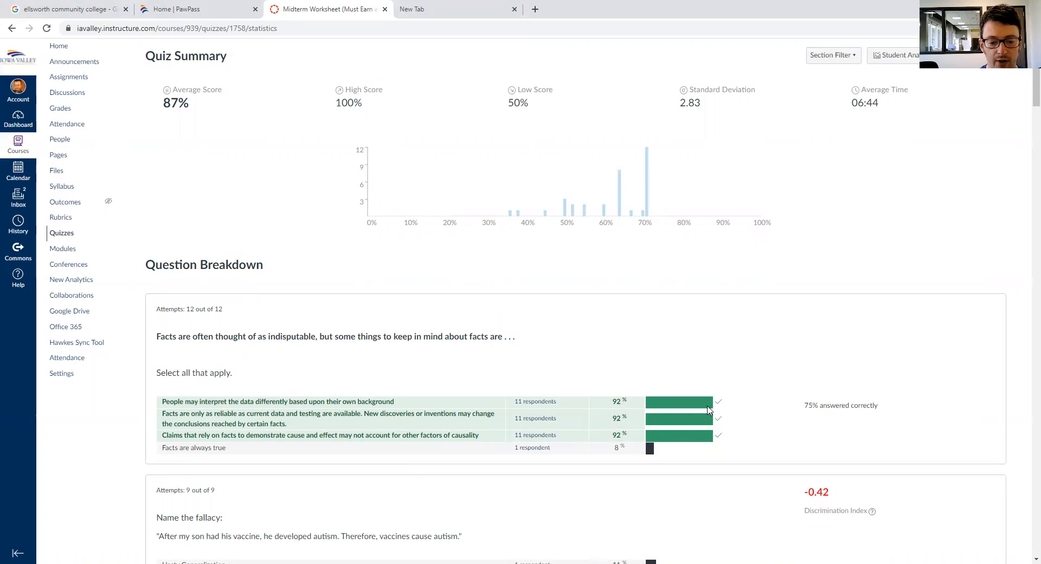
pyautogui.scroll(-1, 707, 412)
pyautogui.scroll(-1, 689, 387)
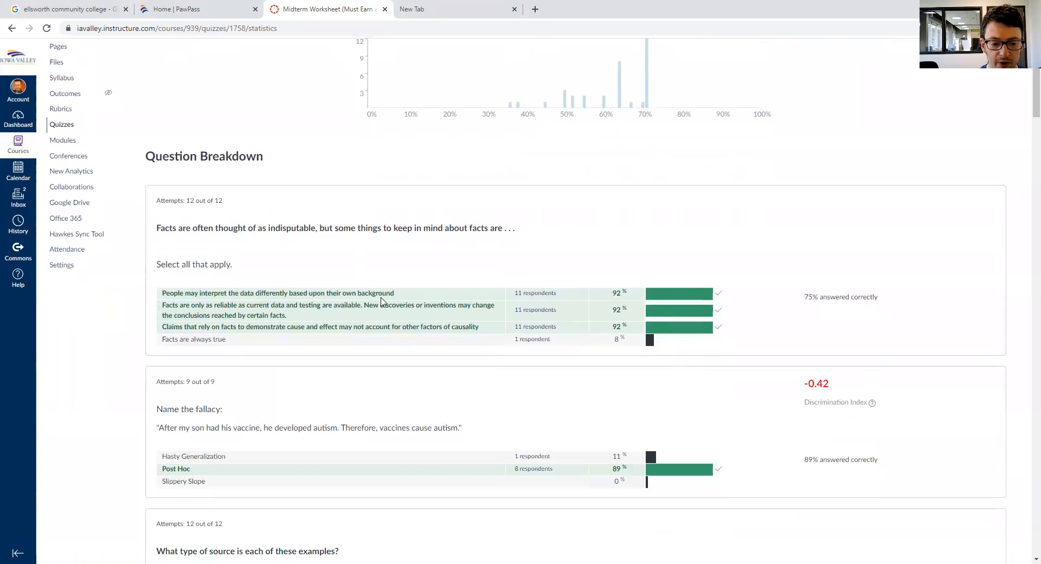
pyautogui.scroll(-2, 320, 311)
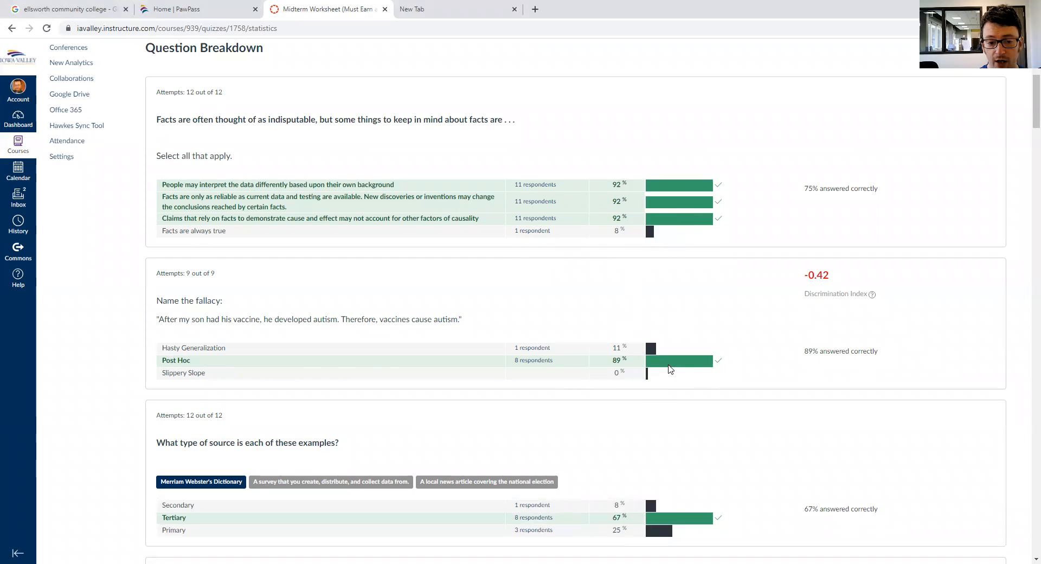
pyautogui.scroll(-1, 665, 435)
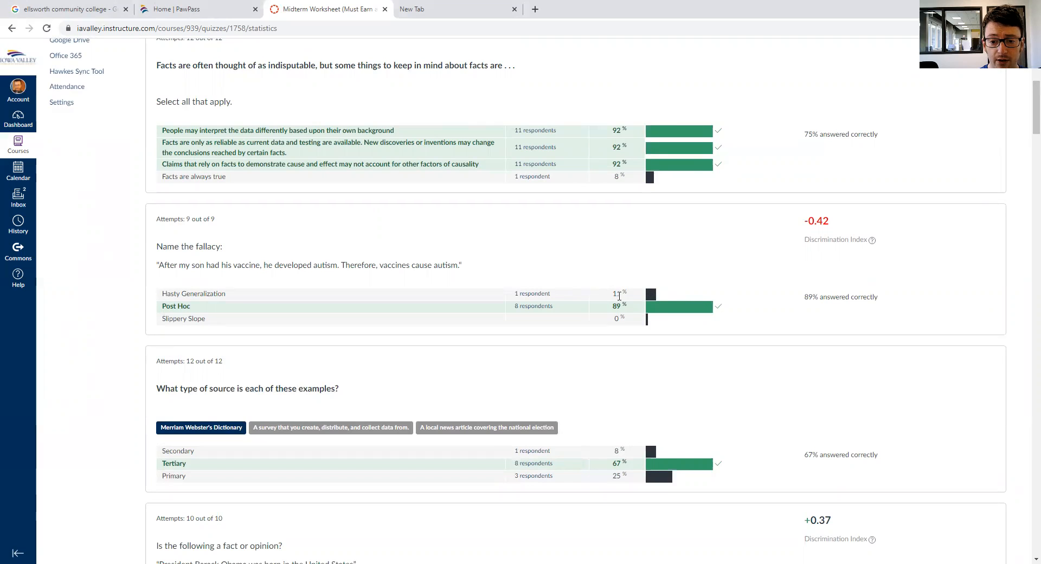
# Review the answer breakdowns from the source-types question through the fallacy-definition question, including the claim-of-fact item, and return to the quiz summary.
pyautogui.scroll(-5, 625, 291)
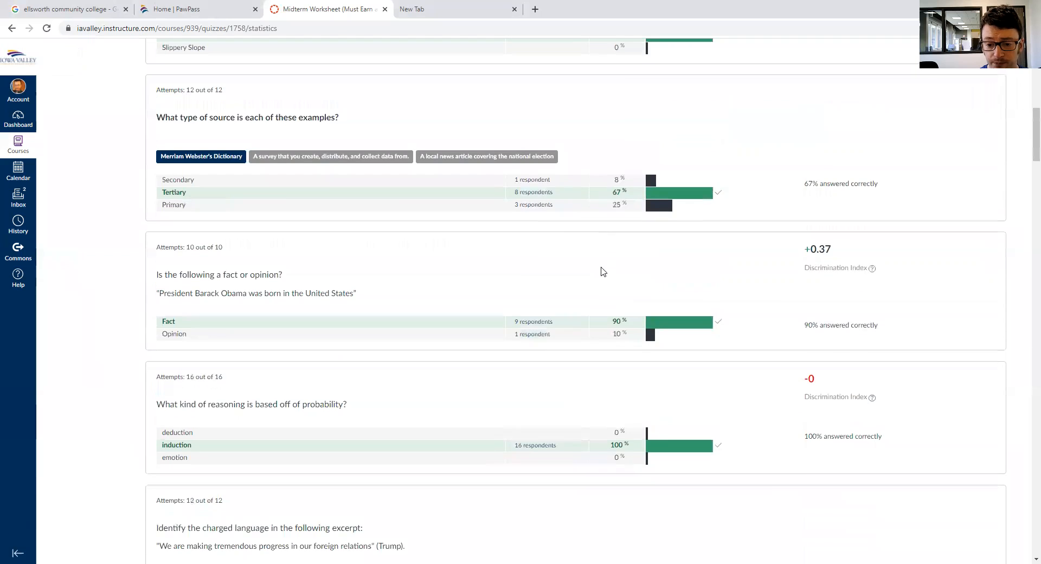
pyautogui.scroll(-2, 594, 213)
pyautogui.scroll(-5, 595, 213)
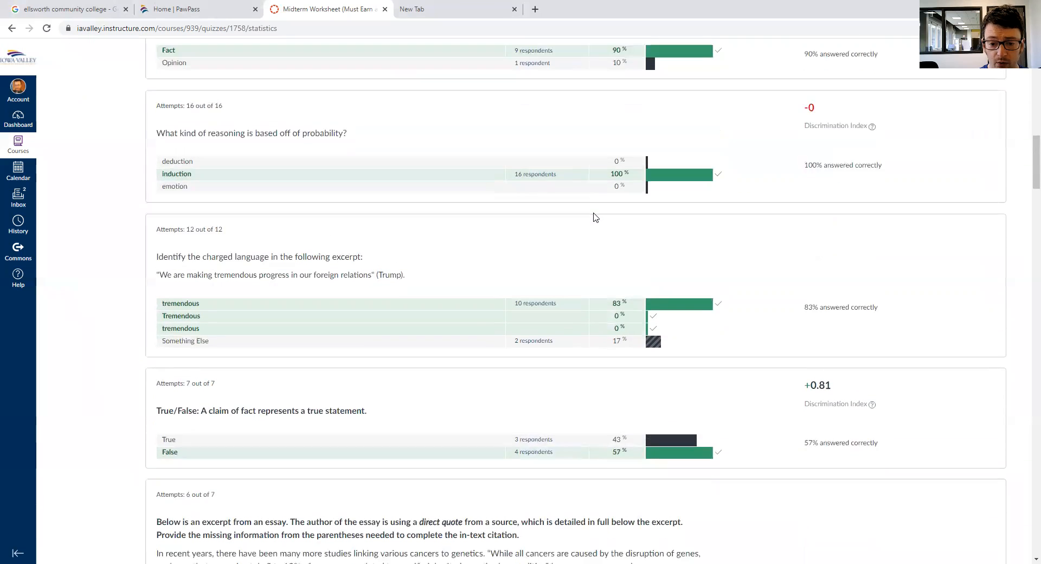
pyautogui.scroll(-1, 430, 288)
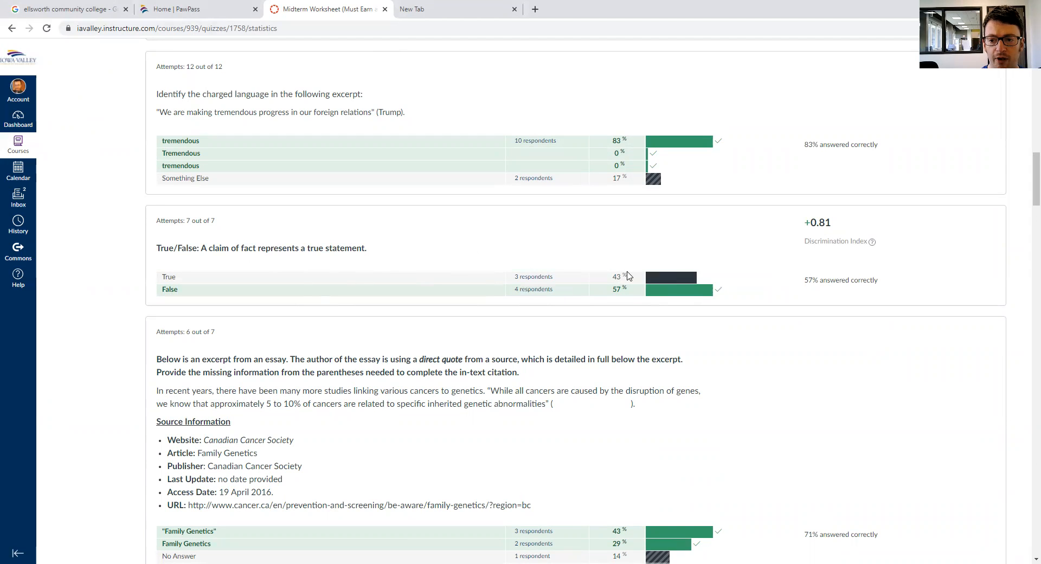
pyautogui.scroll(-9, 520, 244)
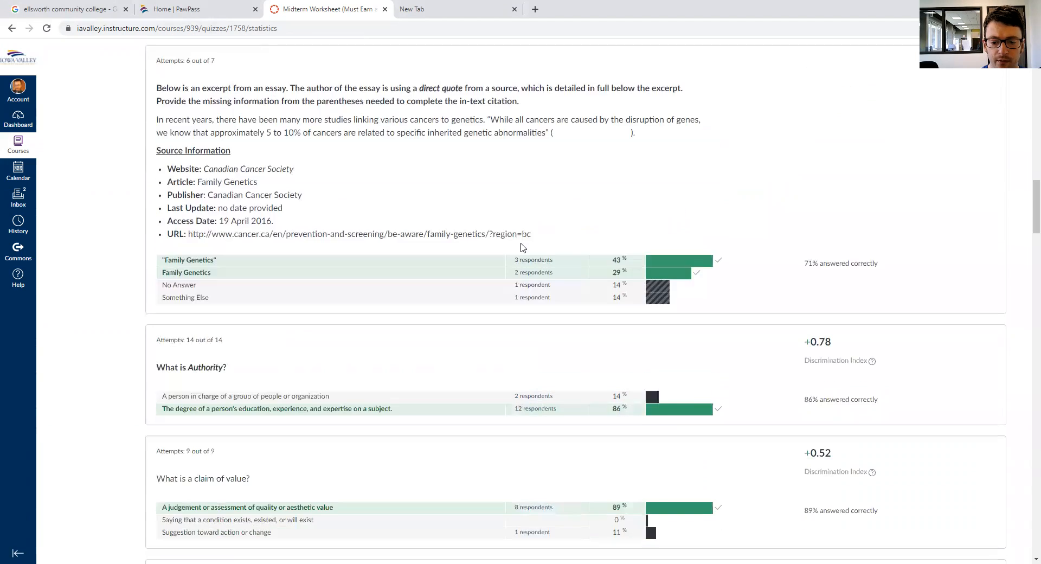
pyautogui.scroll(-12, 522, 248)
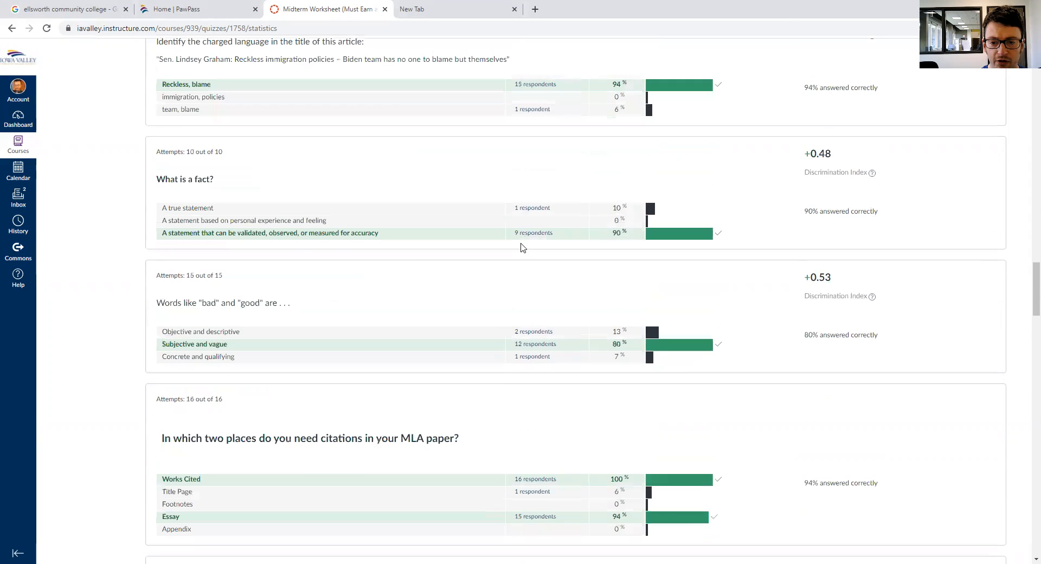
pyautogui.scroll(-2, 555, 269)
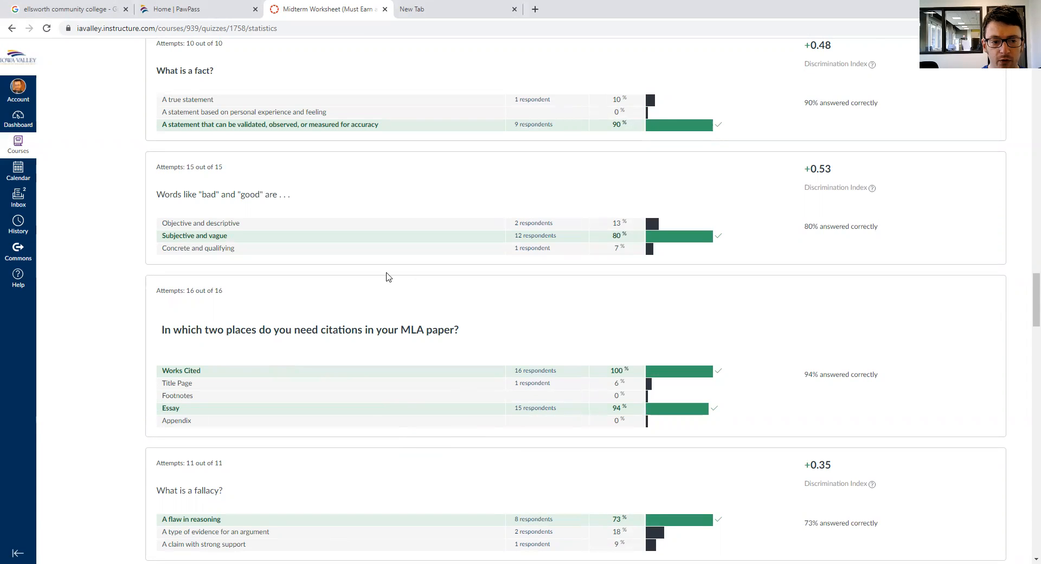
pyautogui.scroll(7, 388, 341)
pyautogui.scroll(3, 388, 341)
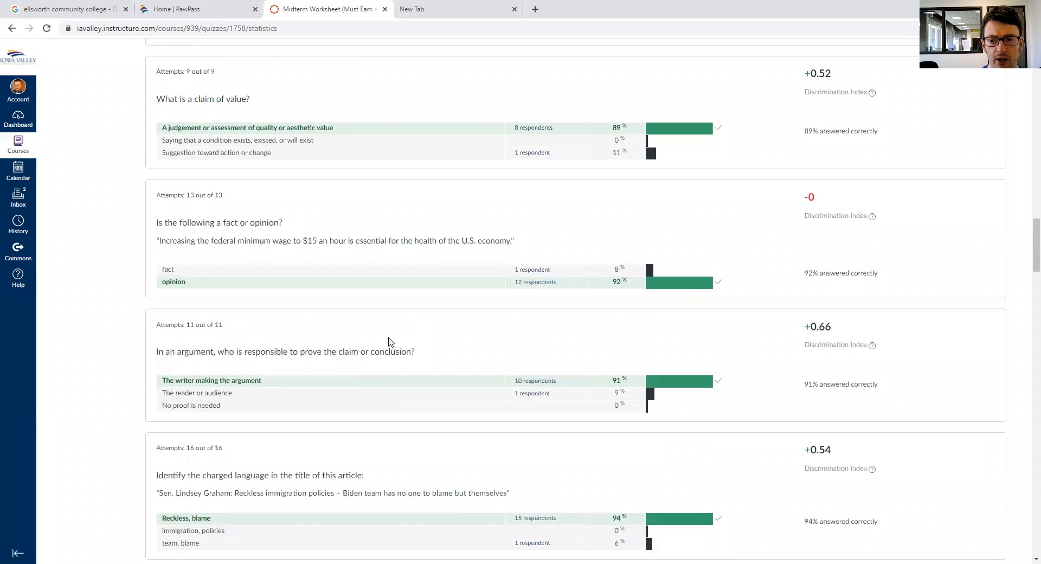
pyautogui.scroll(15, 388, 342)
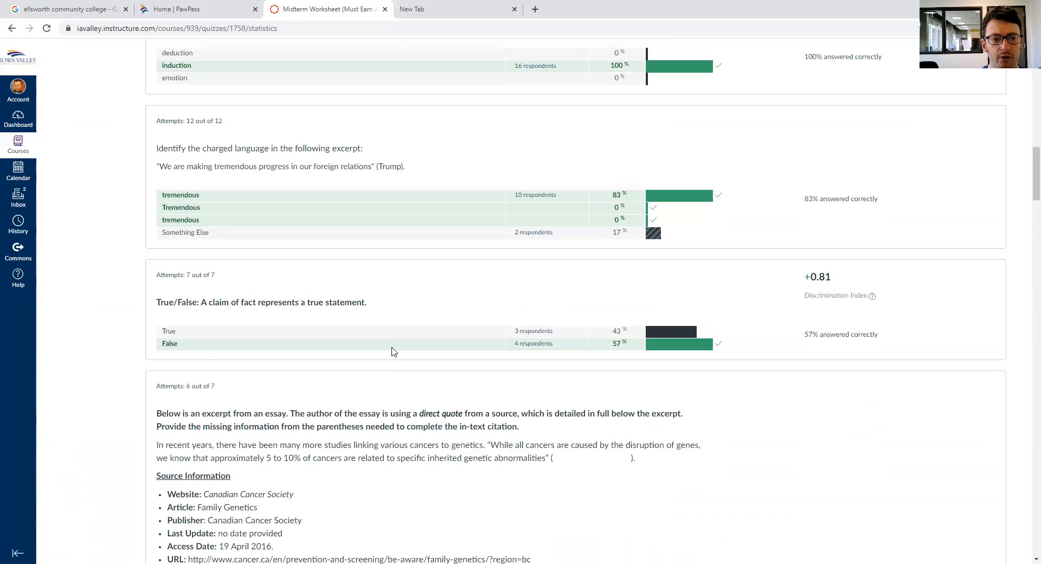
pyautogui.scroll(18, 394, 351)
pyautogui.scroll(2, 398, 381)
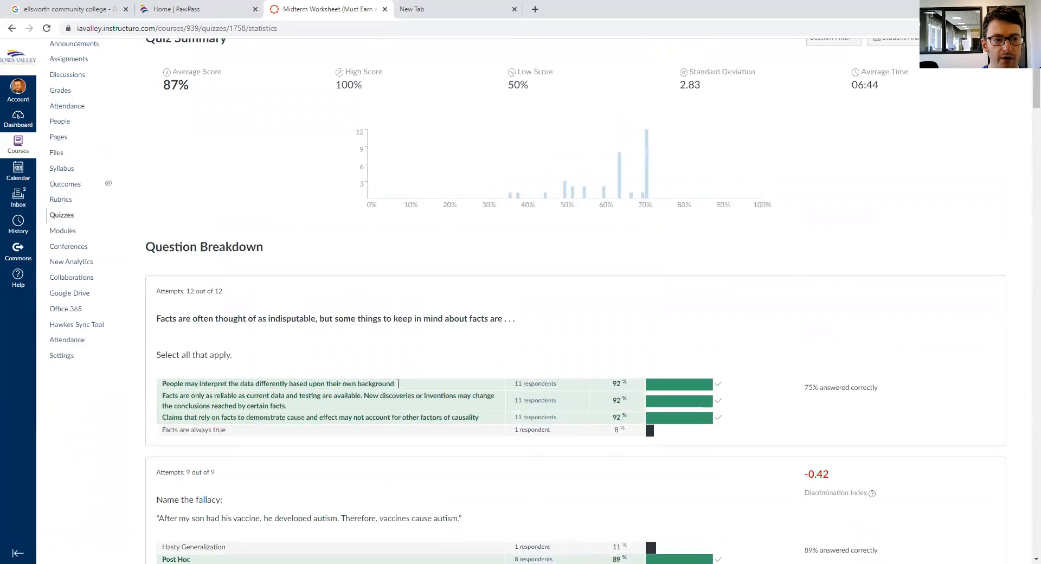